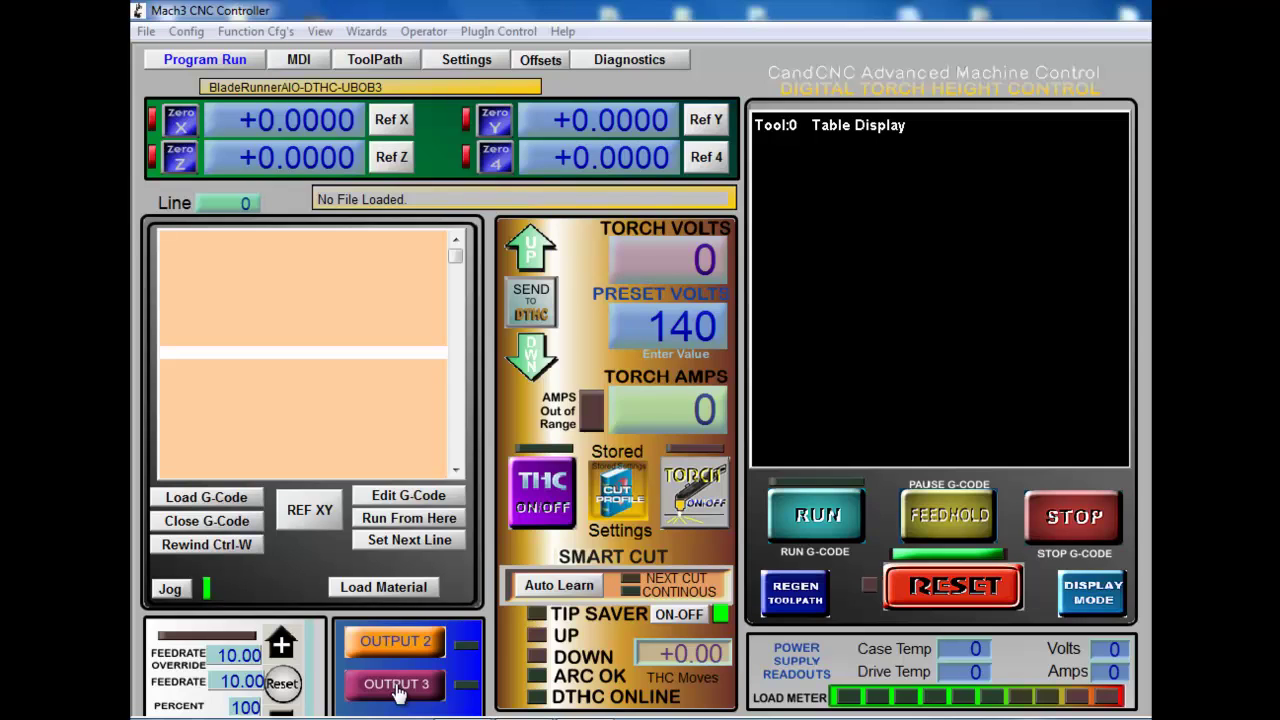
# Switch Output 3 on and back off in the Mach3 controller
pyautogui.click(397, 686)
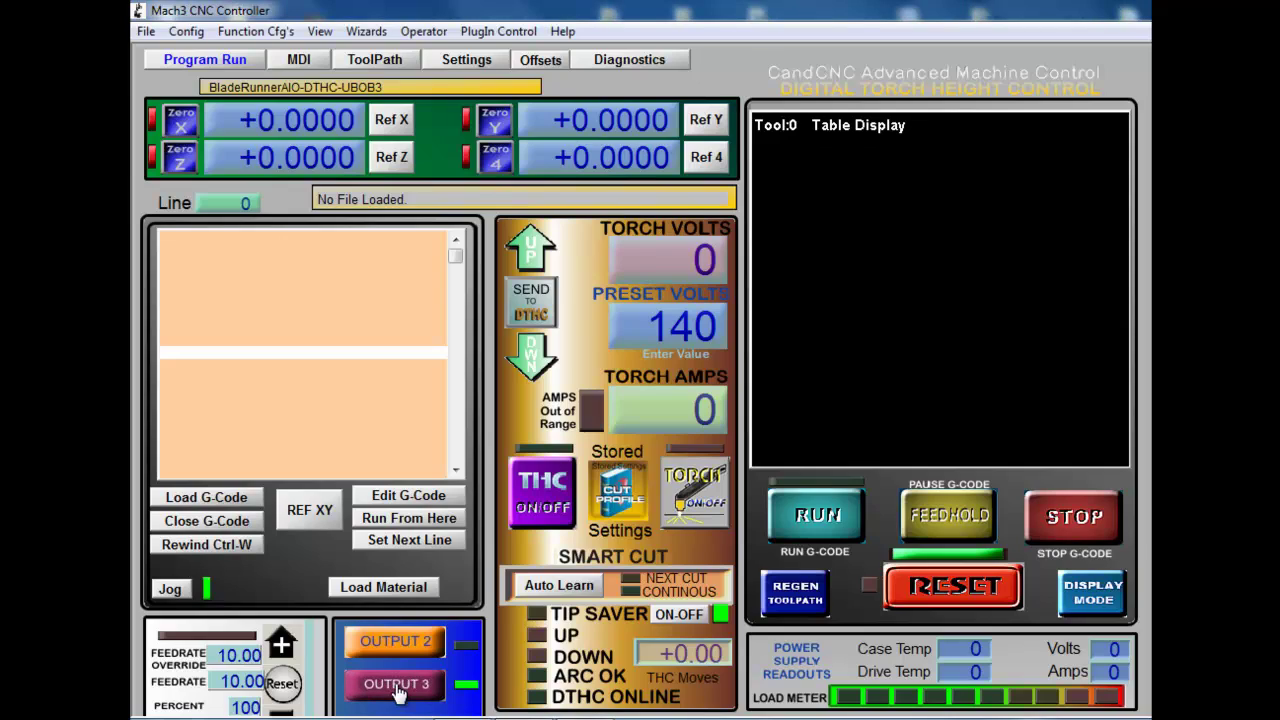
pyautogui.click(397, 686)
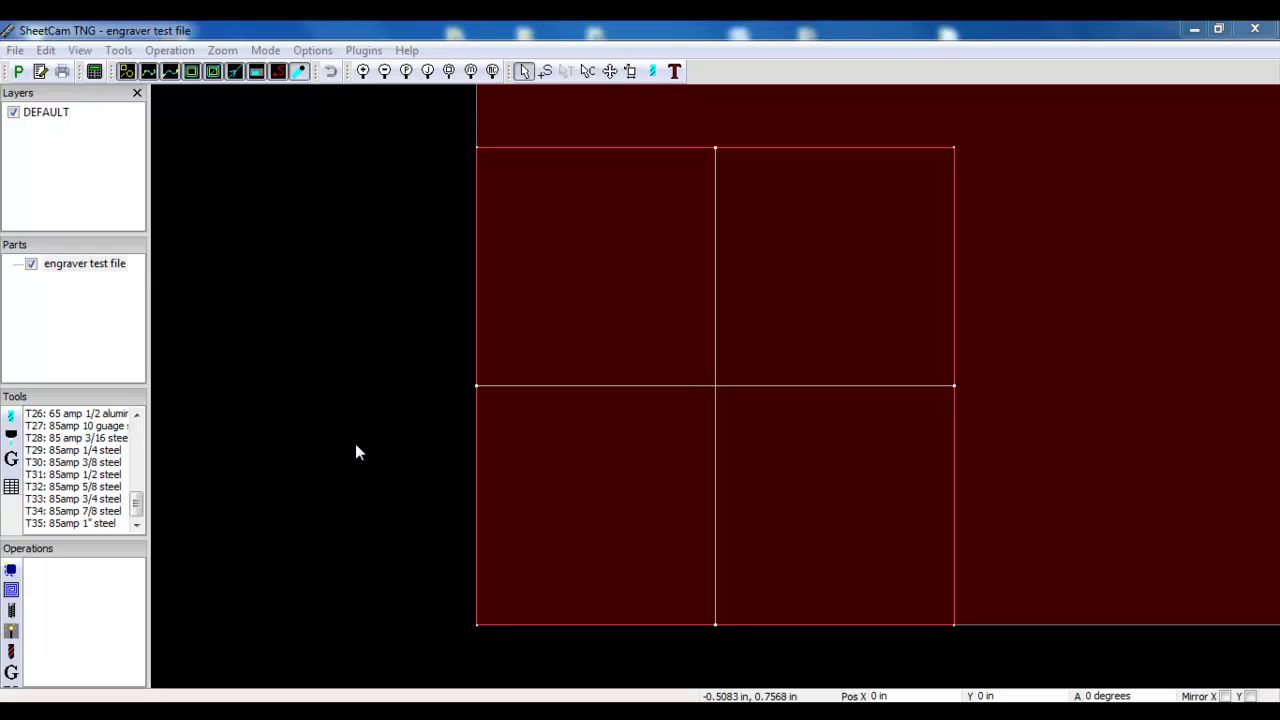
# Start a new jet cutting tool in SheetCam and enter "plate marker" as its name
pyautogui.click(119, 51)
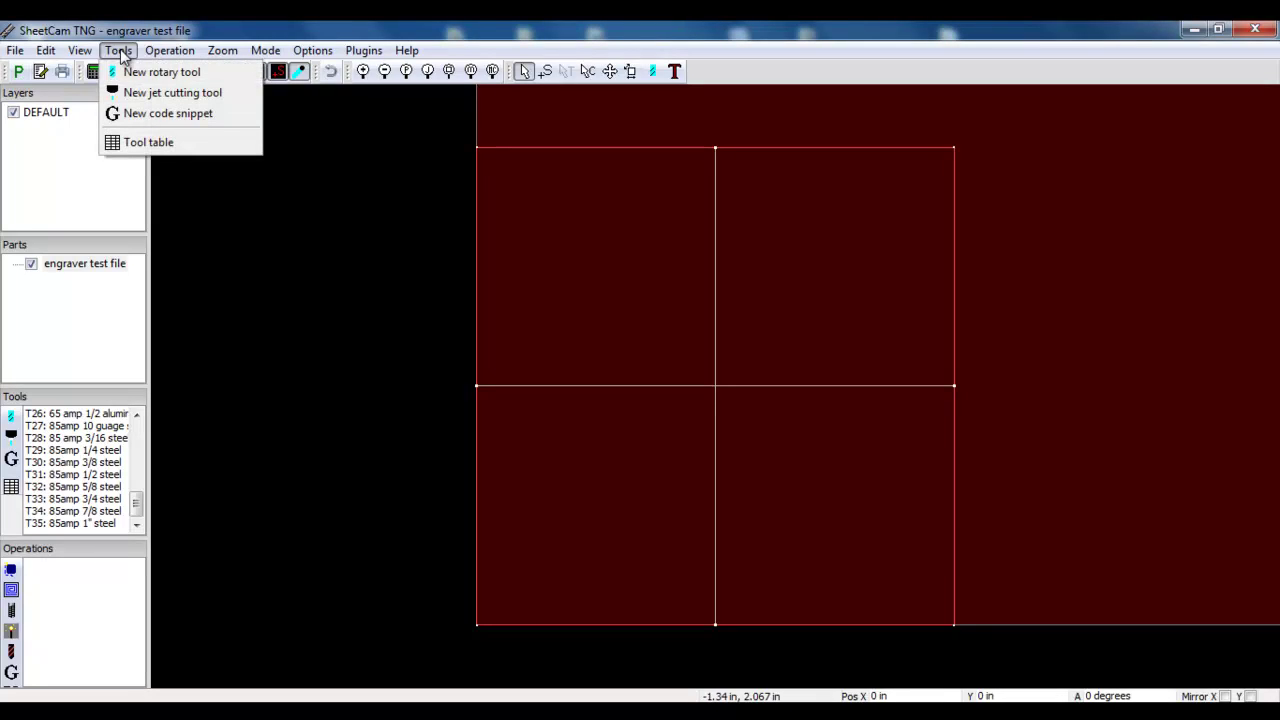
pyautogui.click(154, 95)
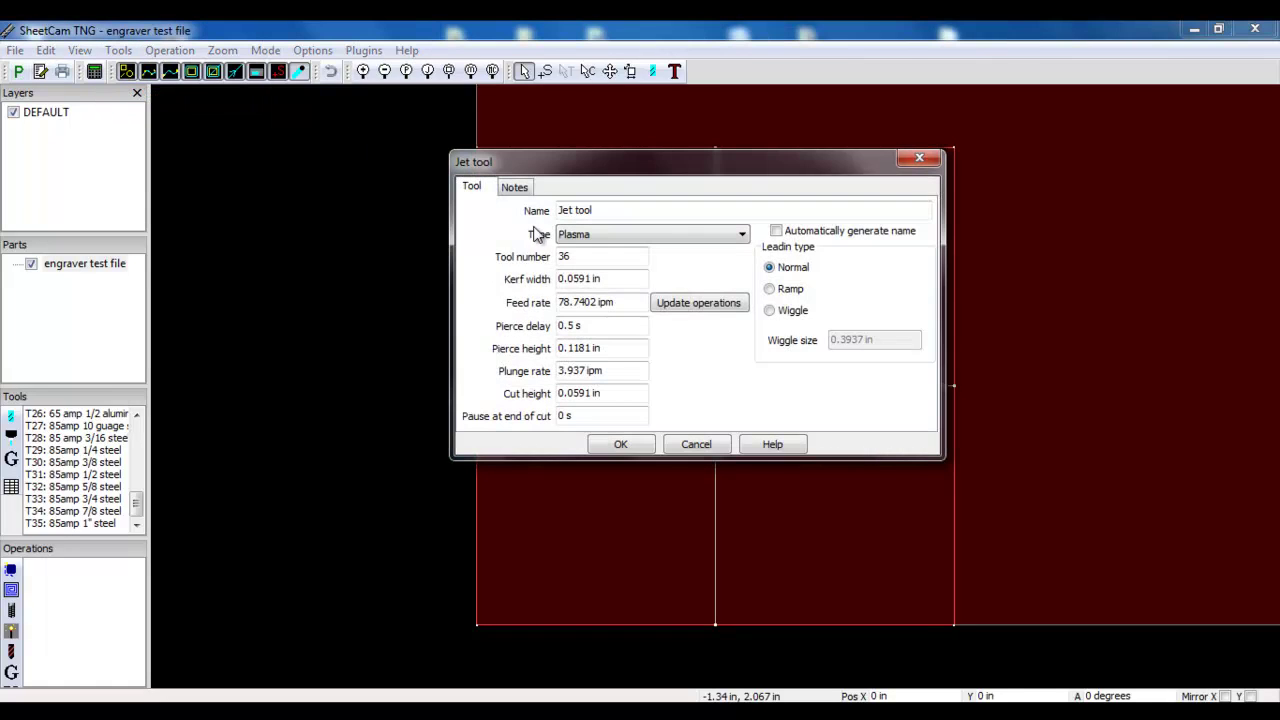
pyautogui.click(628, 209)
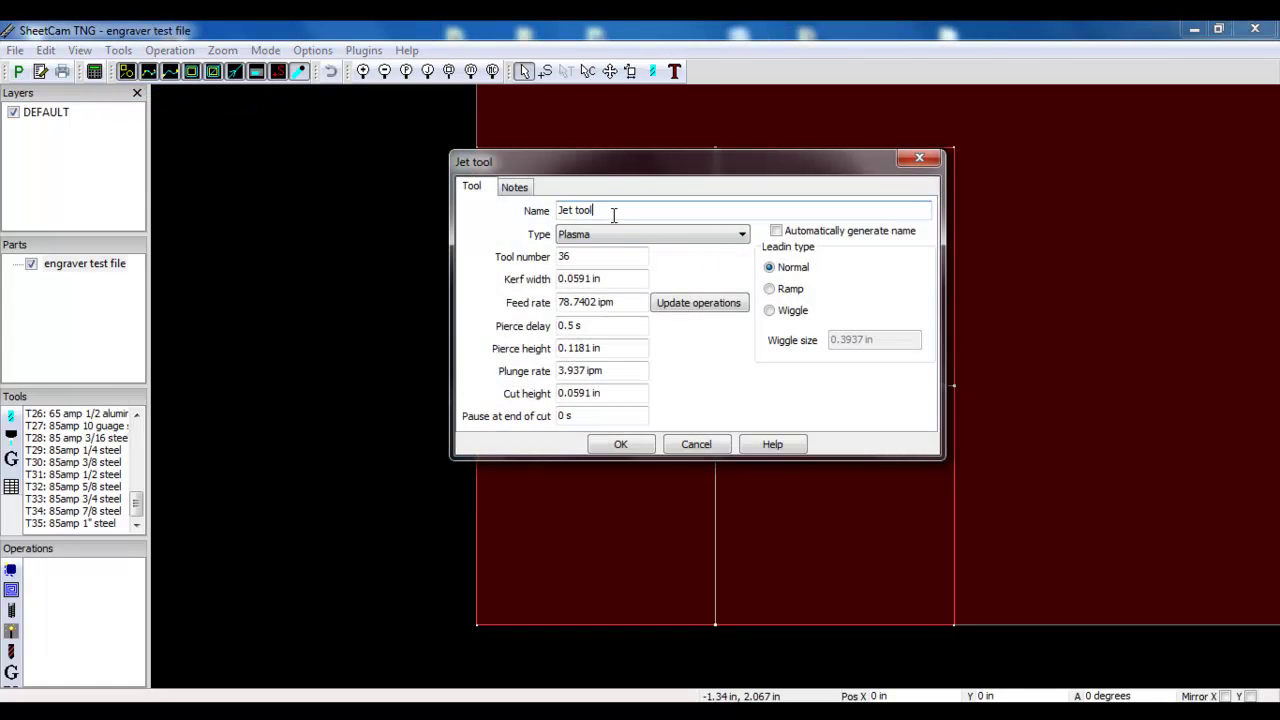
pyautogui.press('BackSpace')
pyautogui.press('BackSpace')
pyautogui.press('BackSpace')
pyautogui.press('BackSpace')
pyautogui.press('BackSpace')
pyautogui.press('BackSpace')
pyautogui.press('BackSpace')
pyautogui.write('platemarker')
pyautogui.click(590, 211)
pyautogui.press('BackSpace')
pyautogui.write('m')
# Set the jet tool's type to Plate marker and its tool number to 101
pyautogui.click(744, 237)
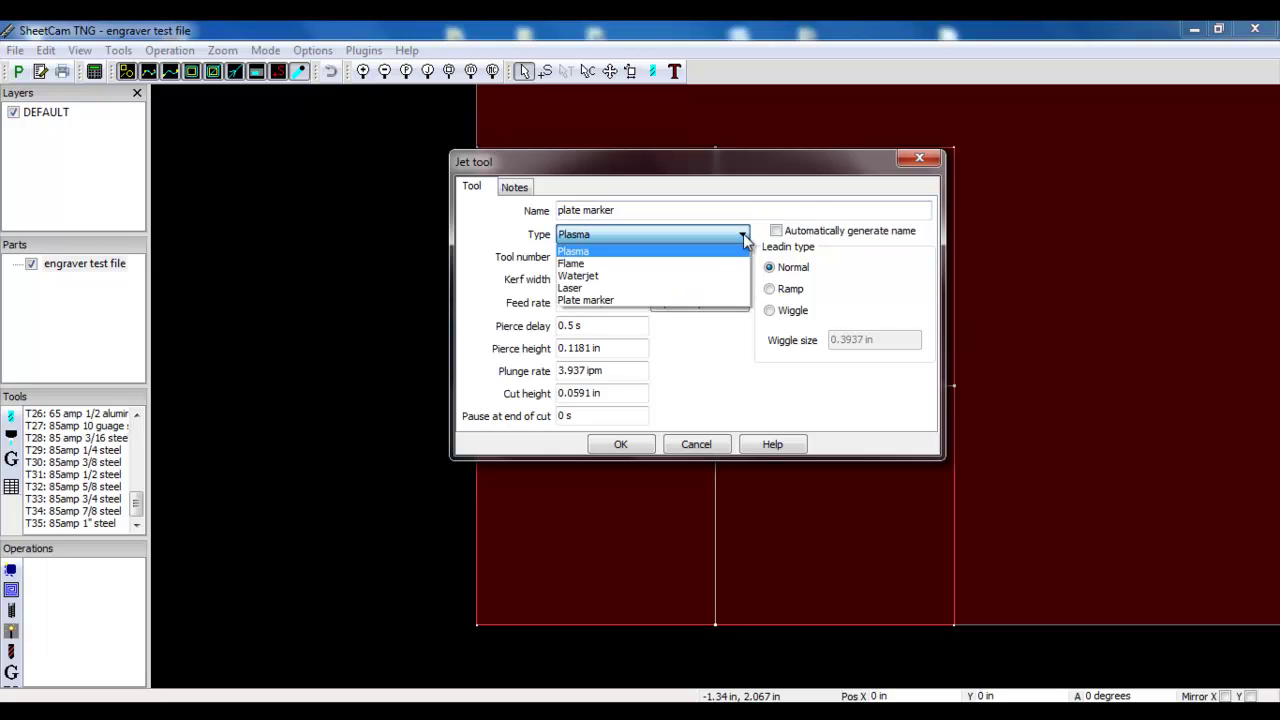
pyautogui.click(737, 300)
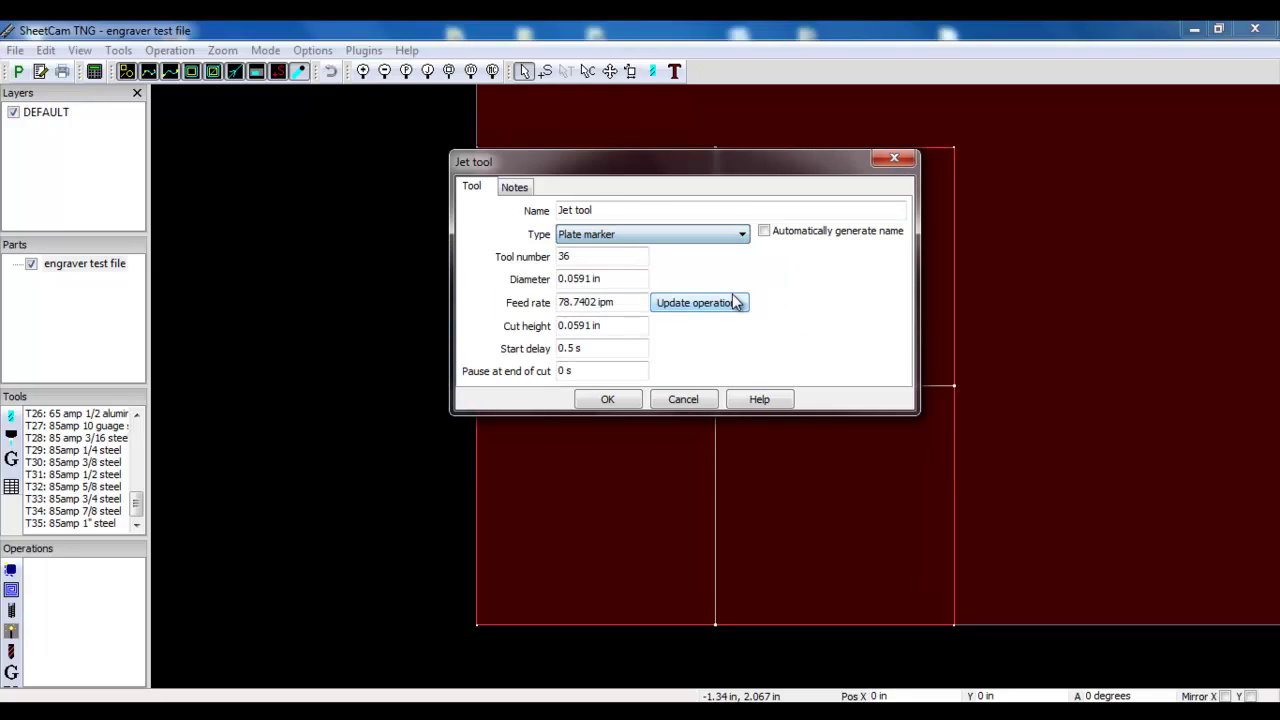
pyautogui.click(586, 256)
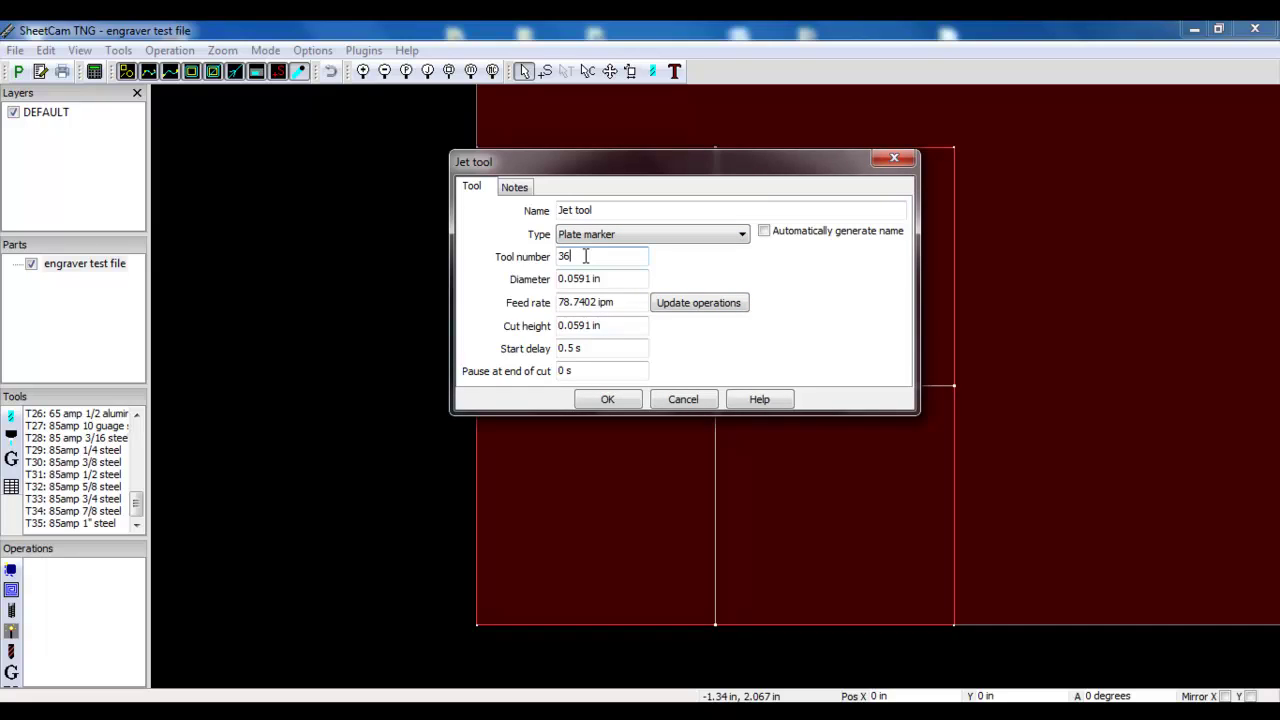
pyautogui.press('BackSpace')
pyautogui.press('BackSpace')
pyautogui.write('101')
# Set the plate marker tool's diameter to 0.001 in
pyautogui.click(596, 278)
pyautogui.press('BackSpace')
pyautogui.press('BackSpace')
pyautogui.press('BackSpace')
pyautogui.press('BackSpace')
pyautogui.press('BackSpace')
pyautogui.press('BackSpace')
pyautogui.write('01')
# Set the feed rate to 100 ipm and the cut height to 0, and save the tool
pyautogui.click(594, 302)
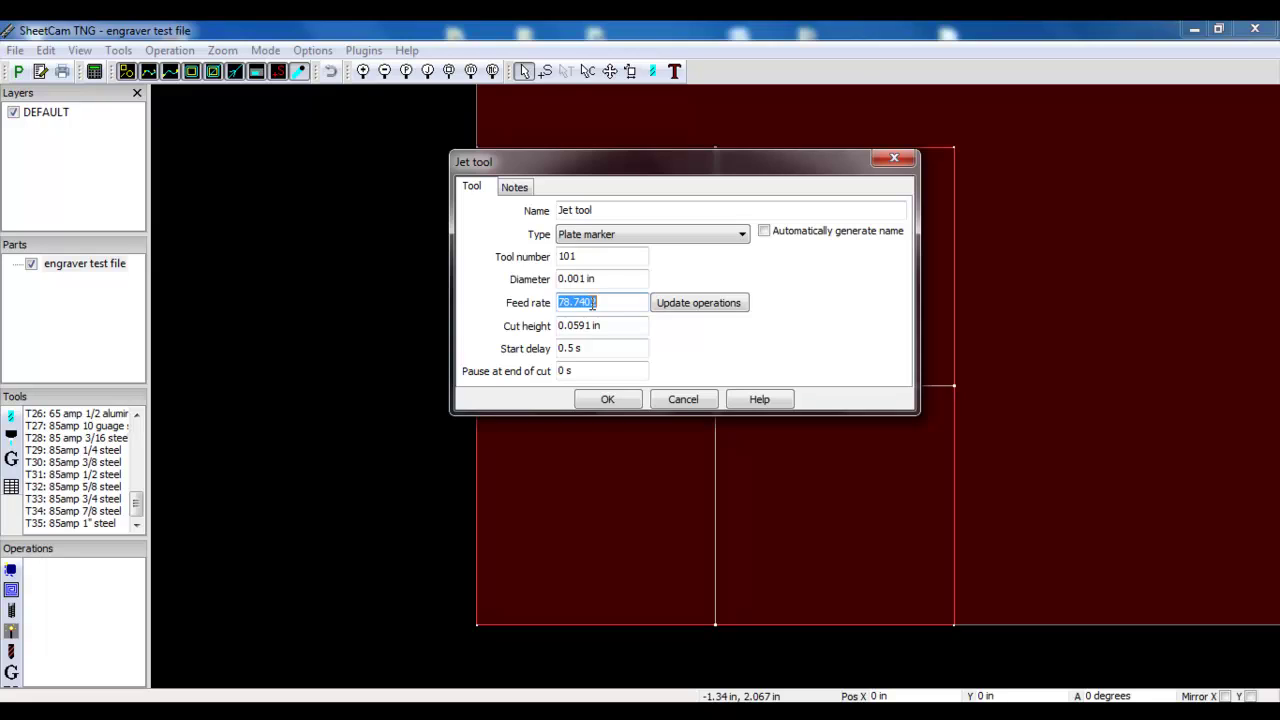
pyautogui.write('100')
pyautogui.click(594, 327)
pyautogui.press('BackSpace')
pyautogui.press('BackSpace')
pyautogui.press('BackSpace')
pyautogui.press('BackSpace')
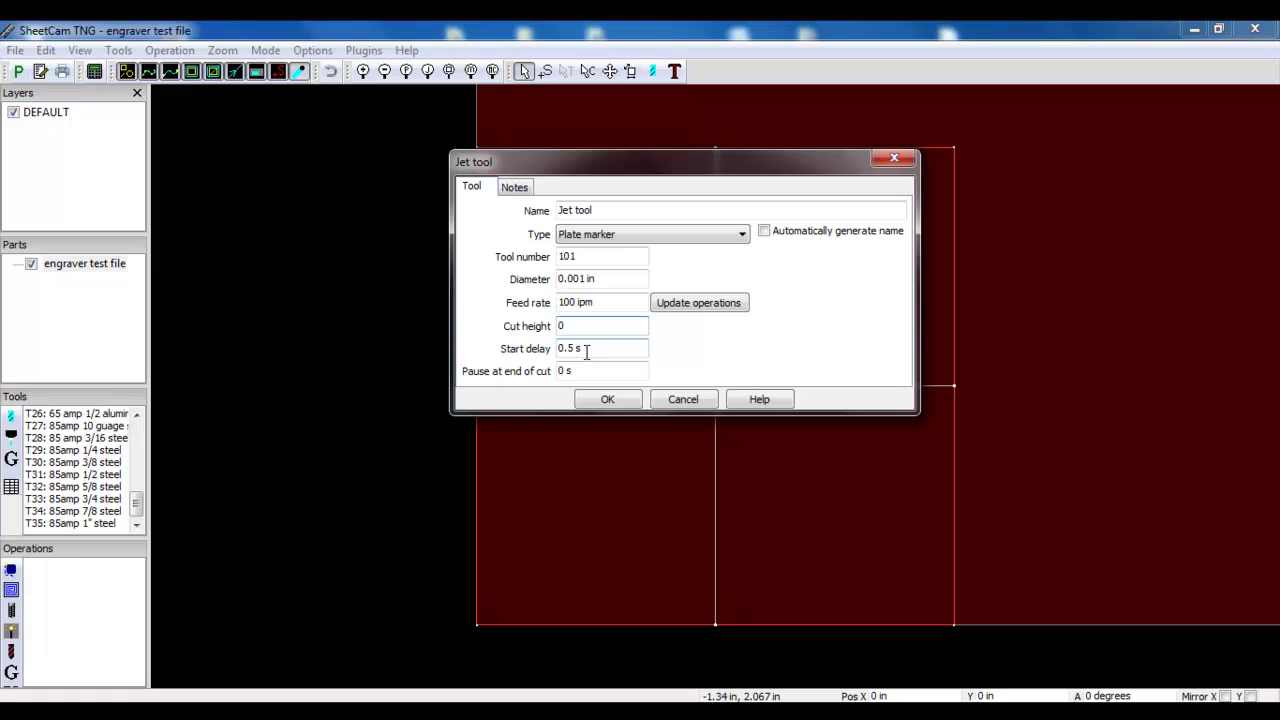
pyautogui.click(613, 397)
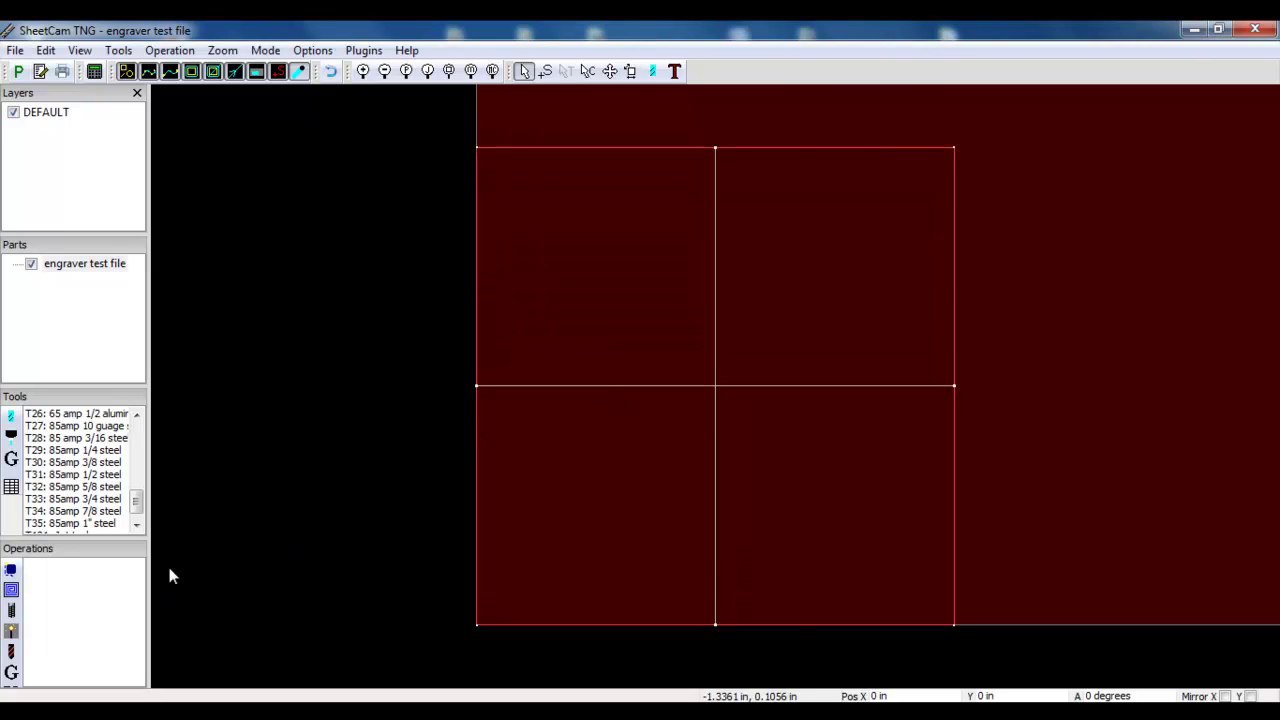
# Rename tool T101 as "plate marker" and save it
pyautogui.moveTo(139, 502); pyautogui.dragTo(138, 511)
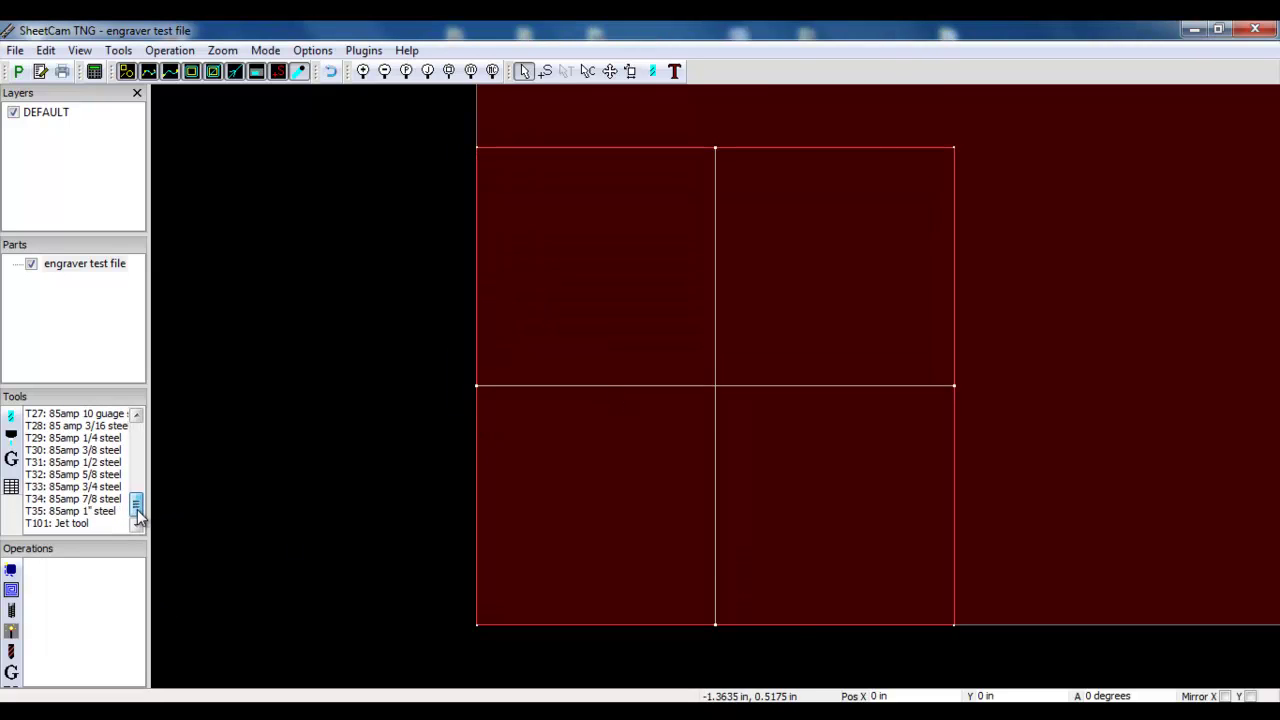
pyautogui.doubleClick(73, 521)
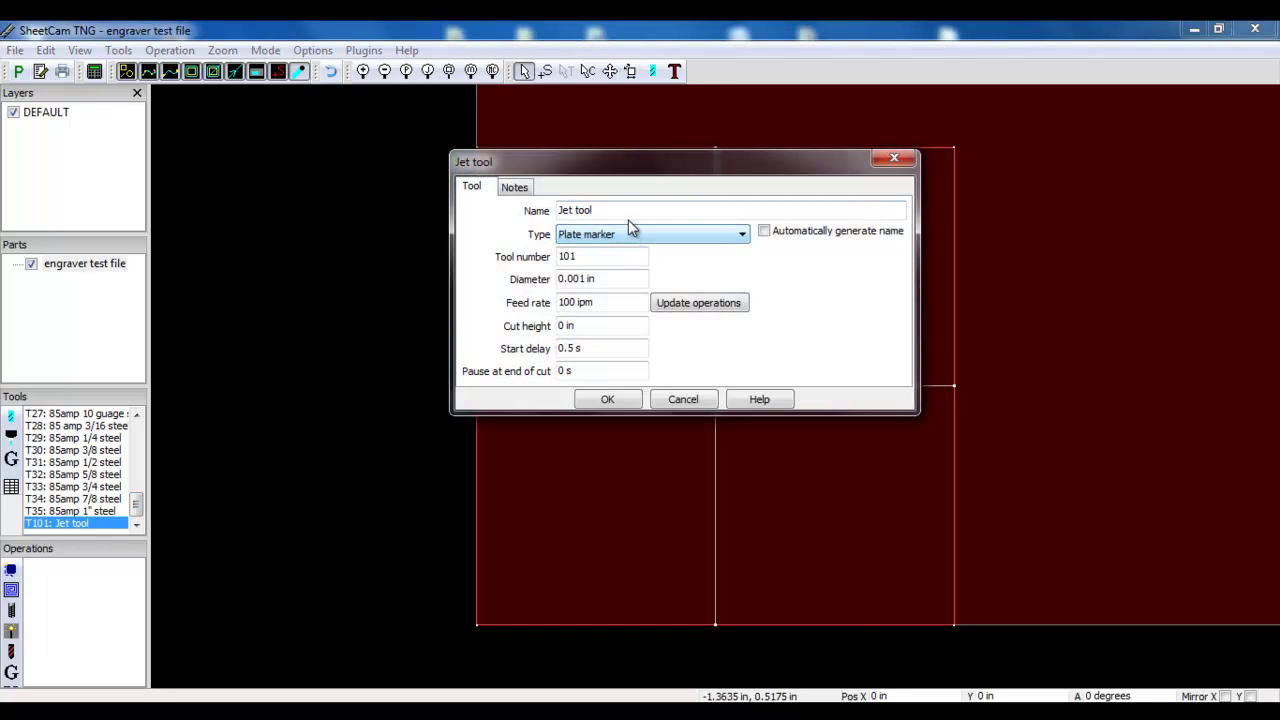
pyautogui.click(622, 212)
pyautogui.press('BackSpace')
pyautogui.press('BackSpace')
pyautogui.press('BackSpace')
pyautogui.press('BackSpace')
pyautogui.press('BackSpace')
pyautogui.press('BackSpace')
pyautogui.press('BackSpace')
pyautogui.press('BackSpace')
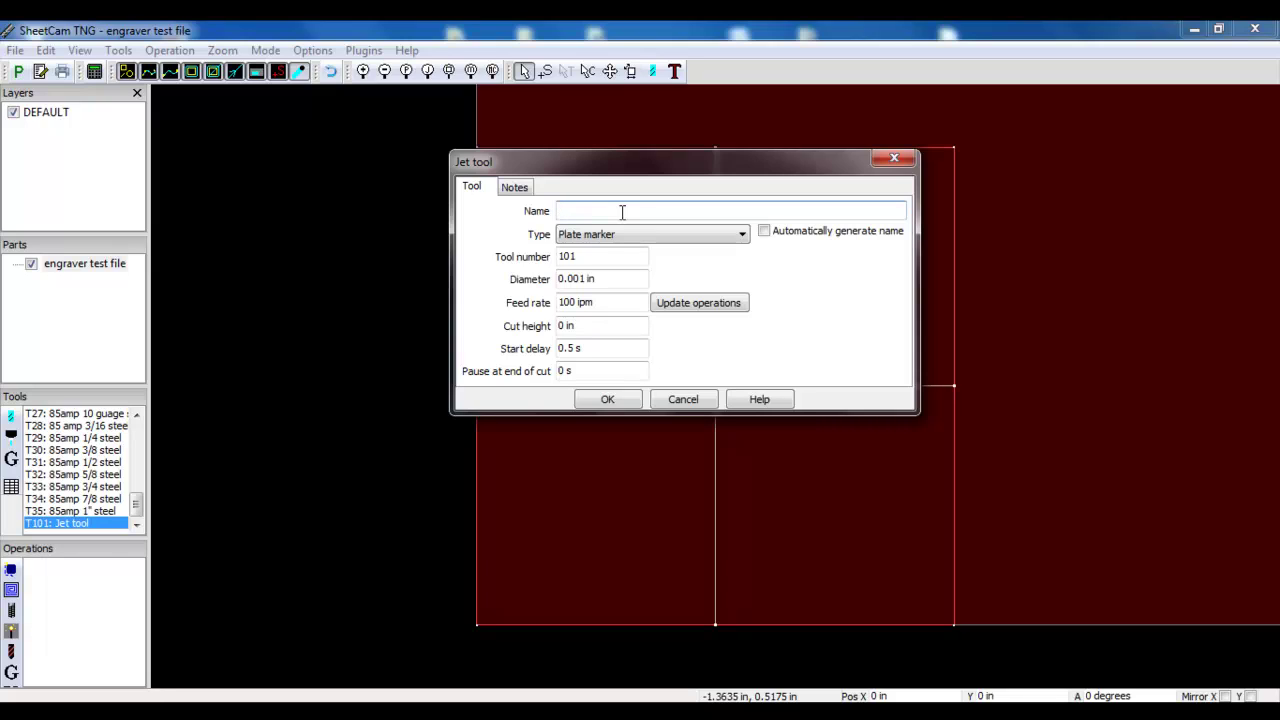
pyautogui.write('platemarker')
pyautogui.press('Left')
pyautogui.press('Left')
pyautogui.press('Left')
pyautogui.press('Left')
pyautogui.press('Left')
pyautogui.click(607, 399)
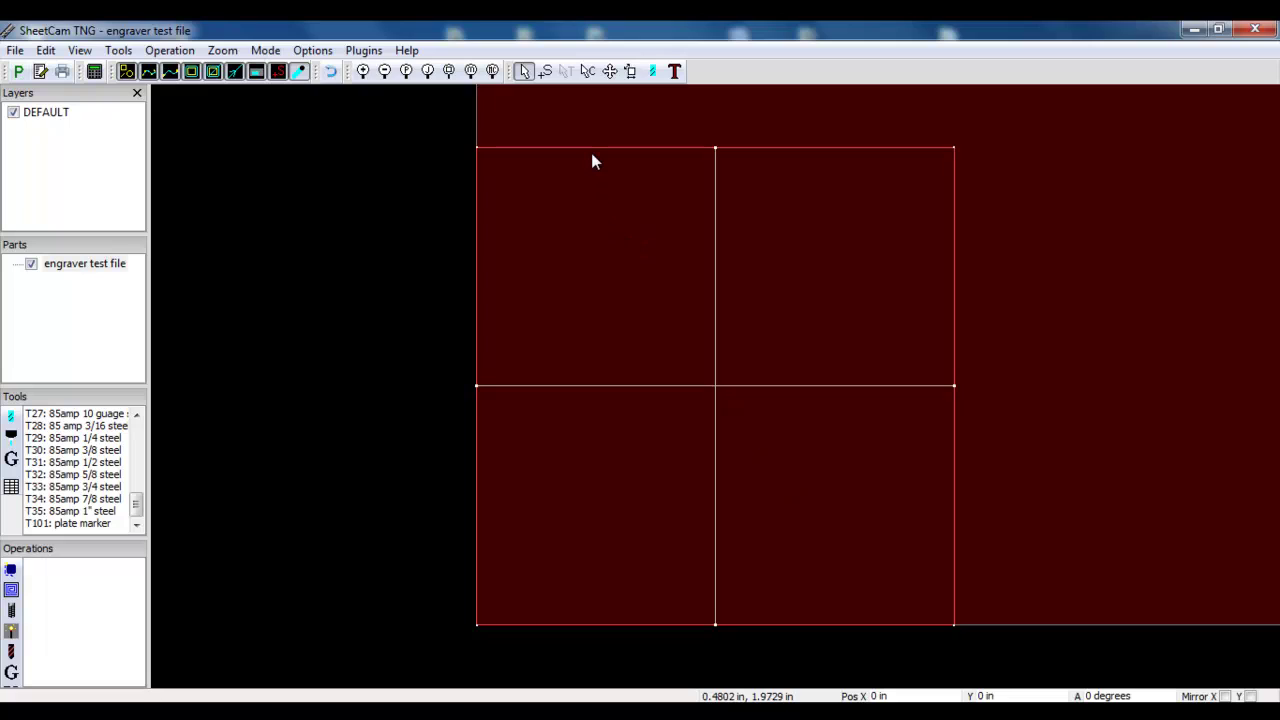
# Switch to contour selection mode and try a window selection around the whole part, clearing it again
pyautogui.click(589, 72)
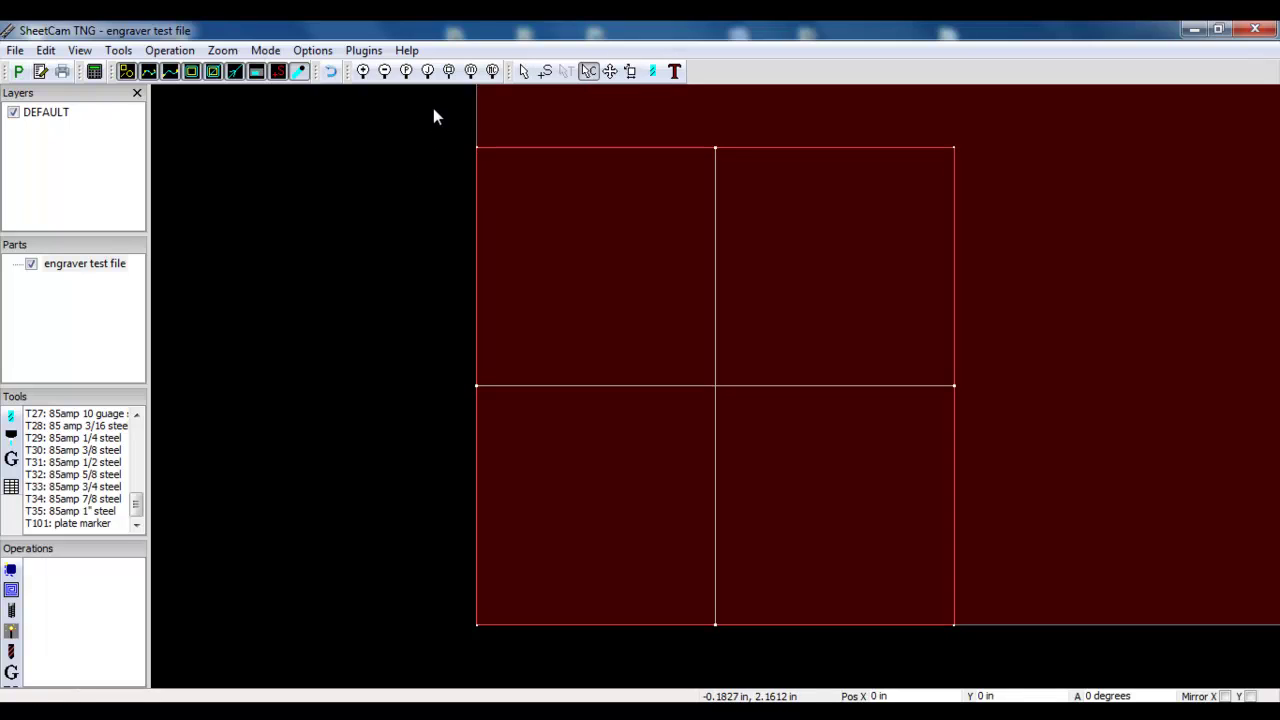
pyautogui.moveTo(432, 122); pyautogui.dragTo(988, 648)
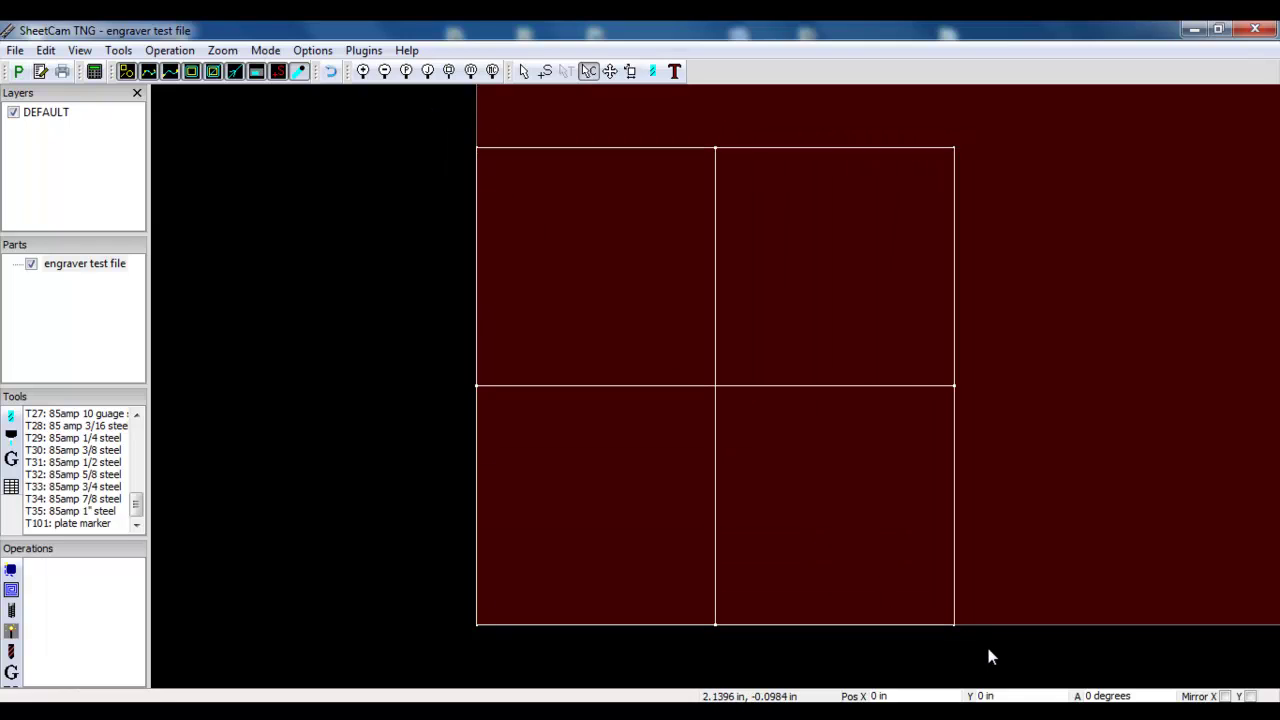
pyautogui.click(954, 590)
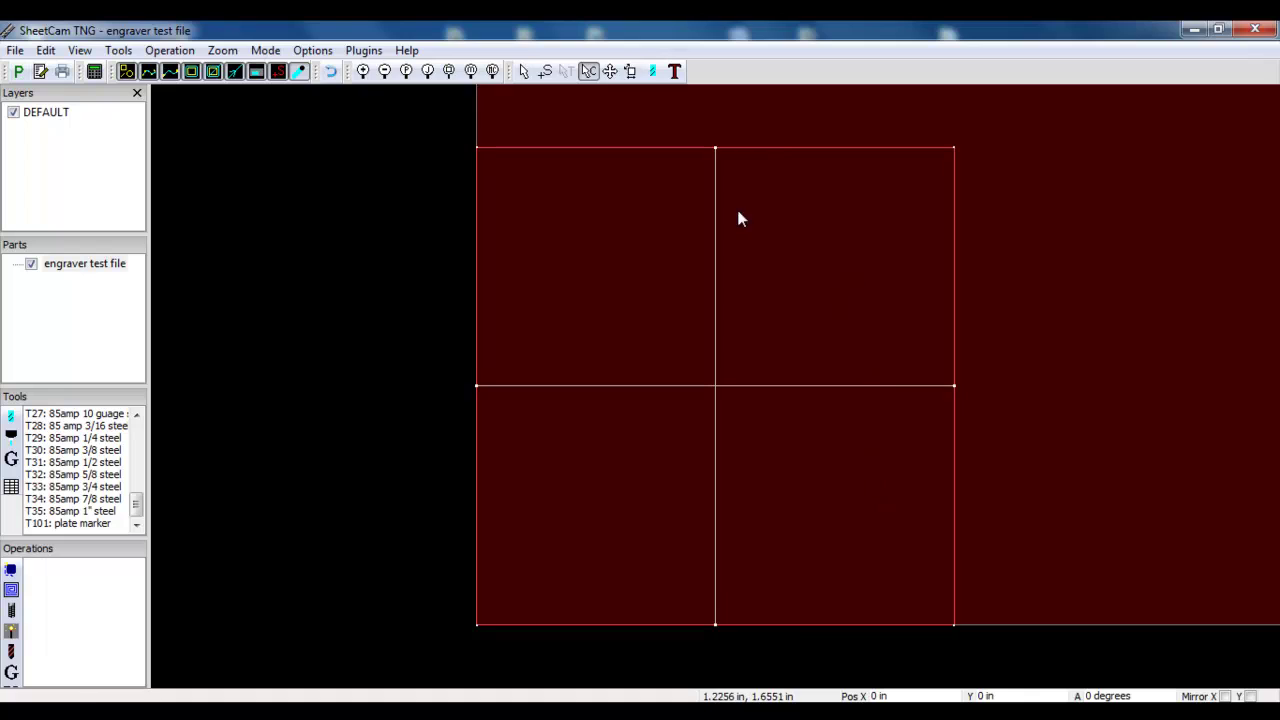
# Move all open contours from all layers to a new layer named "cross"
pyautogui.rightClick(790, 271)
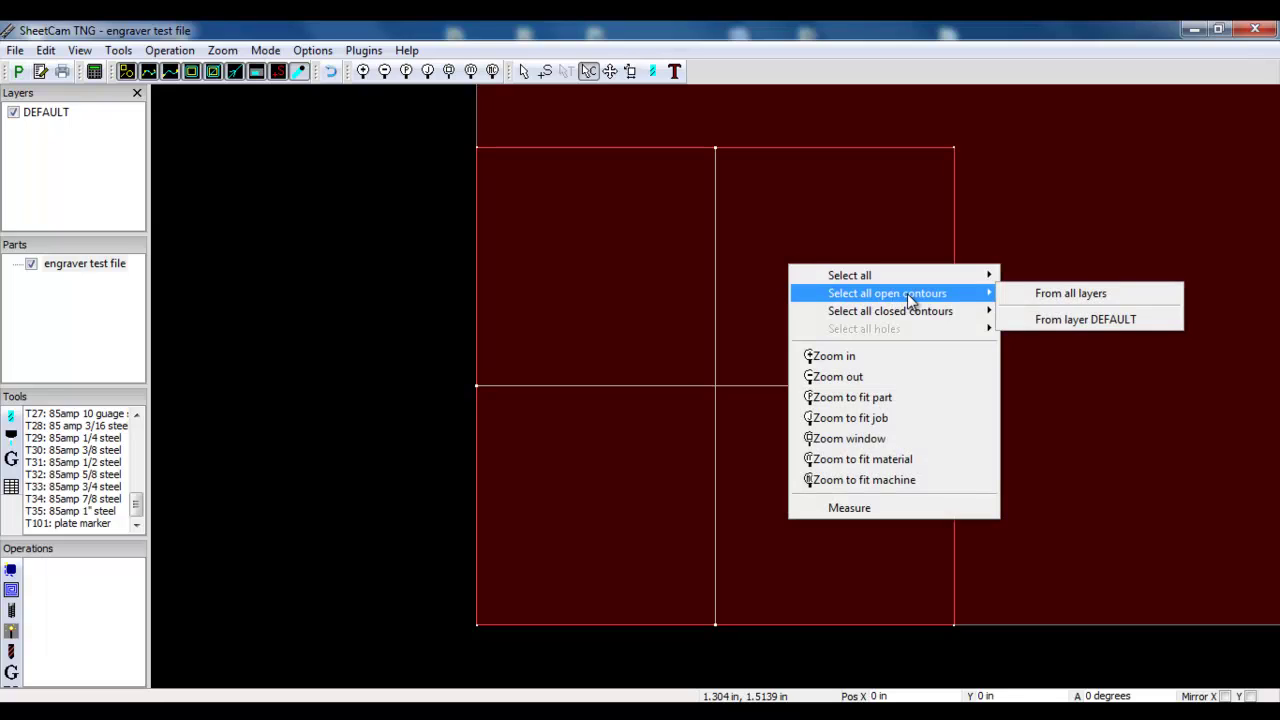
pyautogui.click(1062, 297)
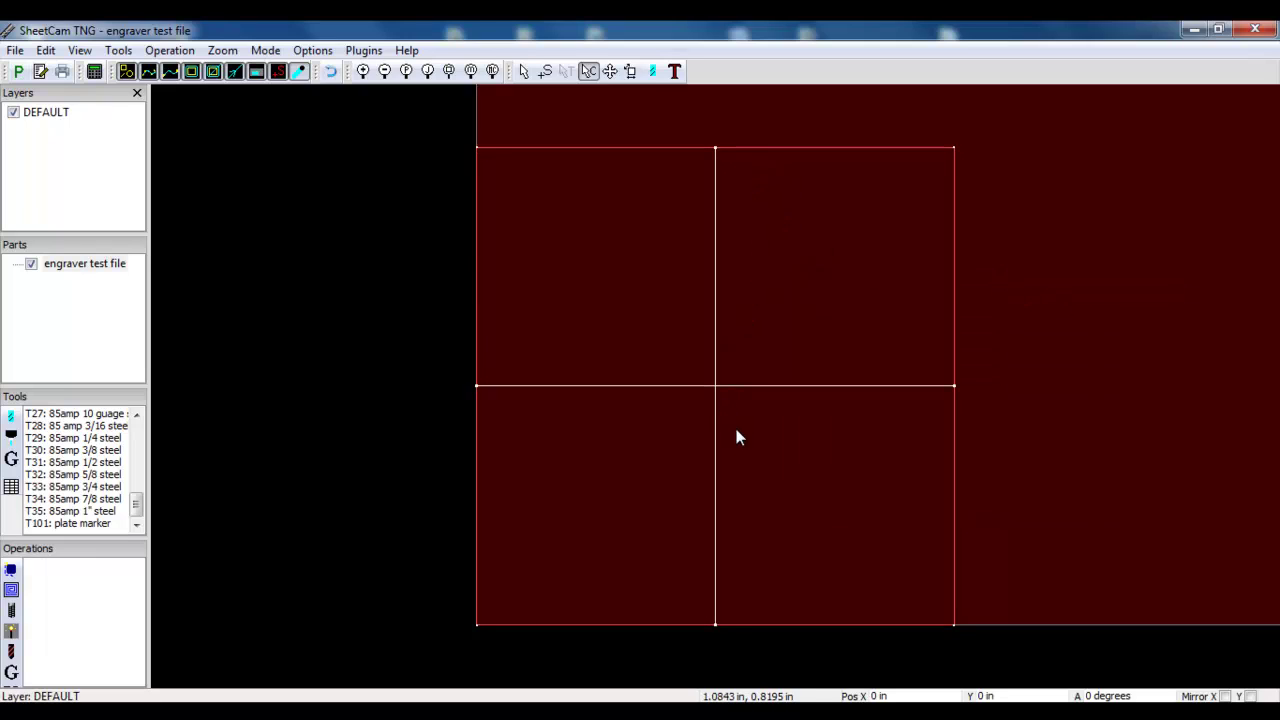
pyautogui.rightClick(802, 280)
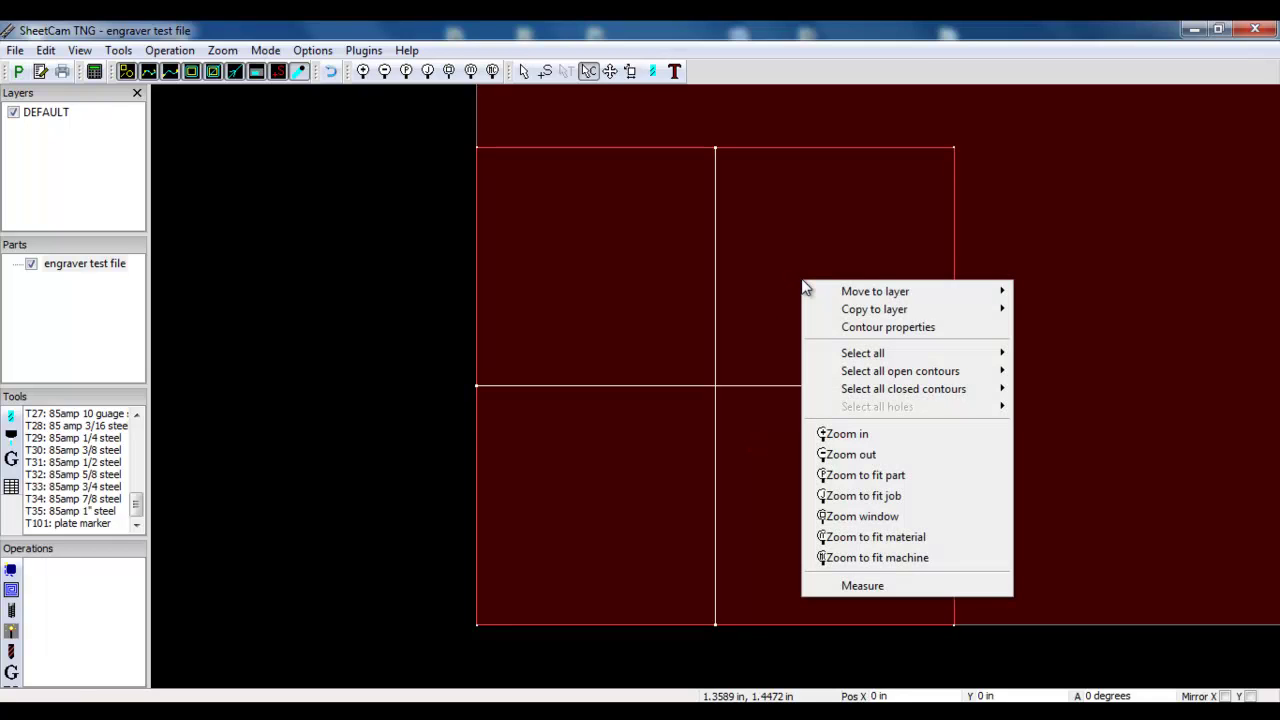
pyautogui.moveTo(857, 300)
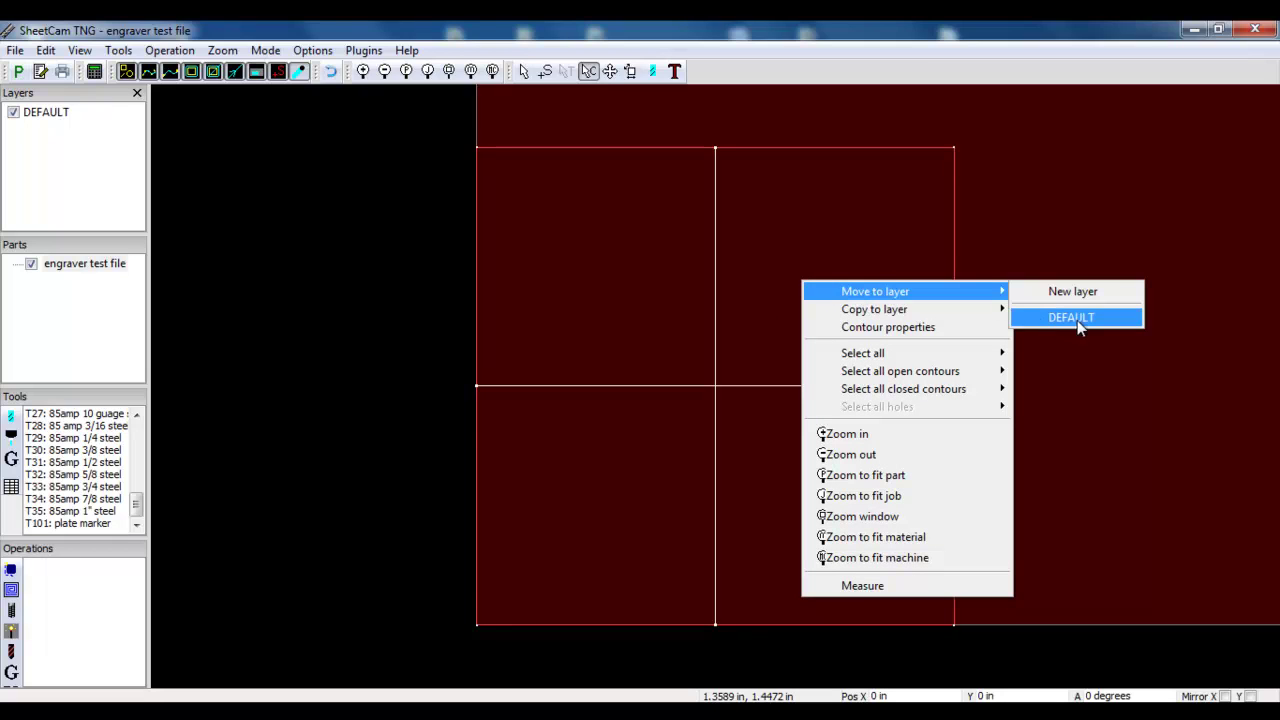
pyautogui.click(1075, 292)
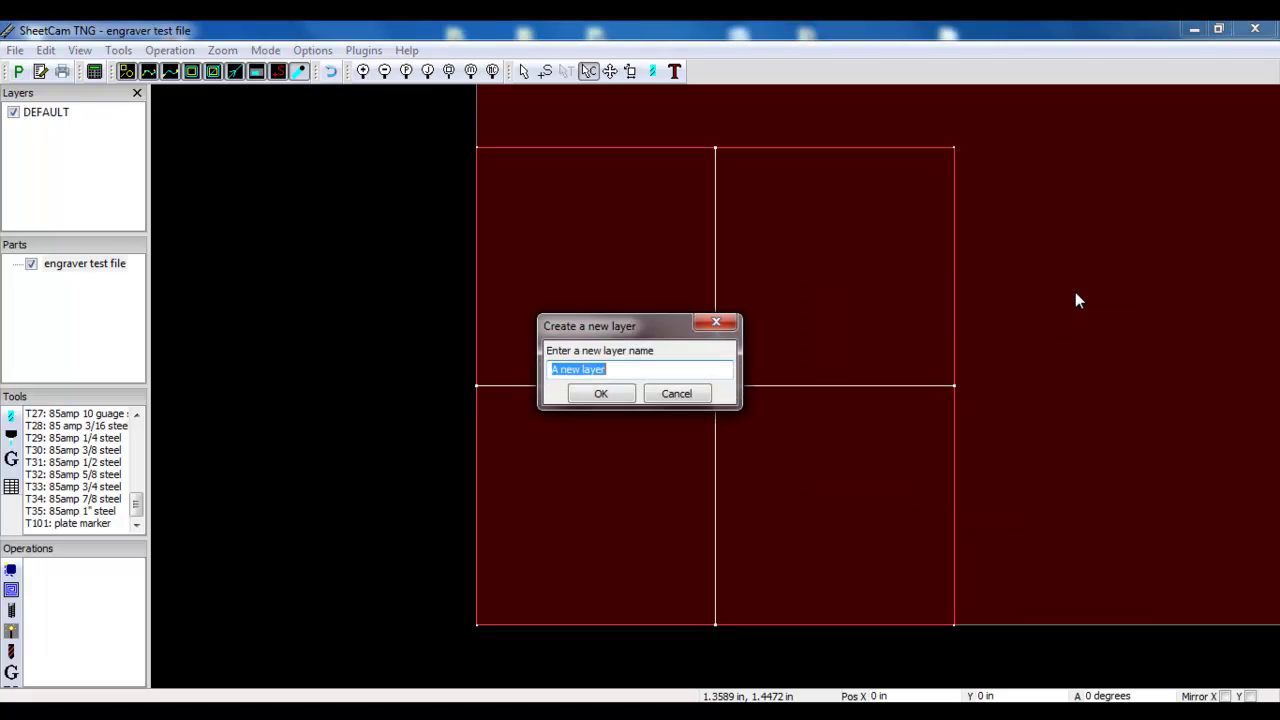
pyautogui.write('cross')
pyautogui.click(596, 395)
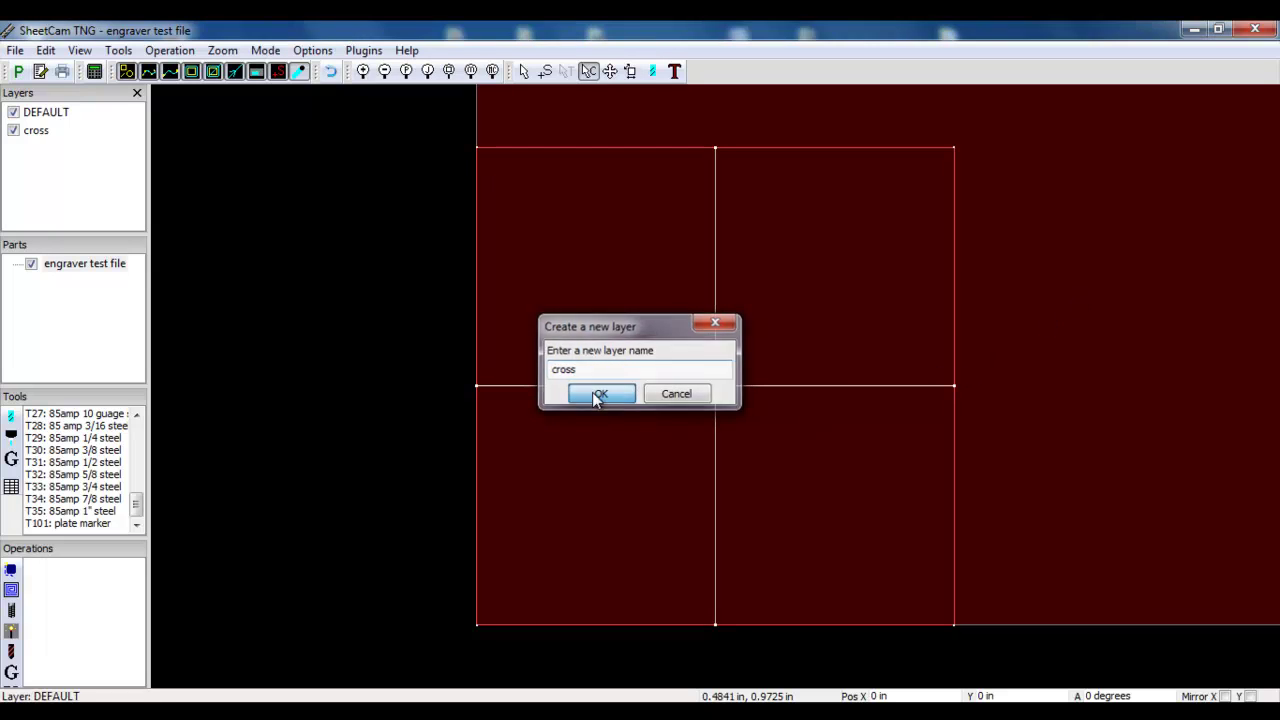
pyautogui.click(471, 430)
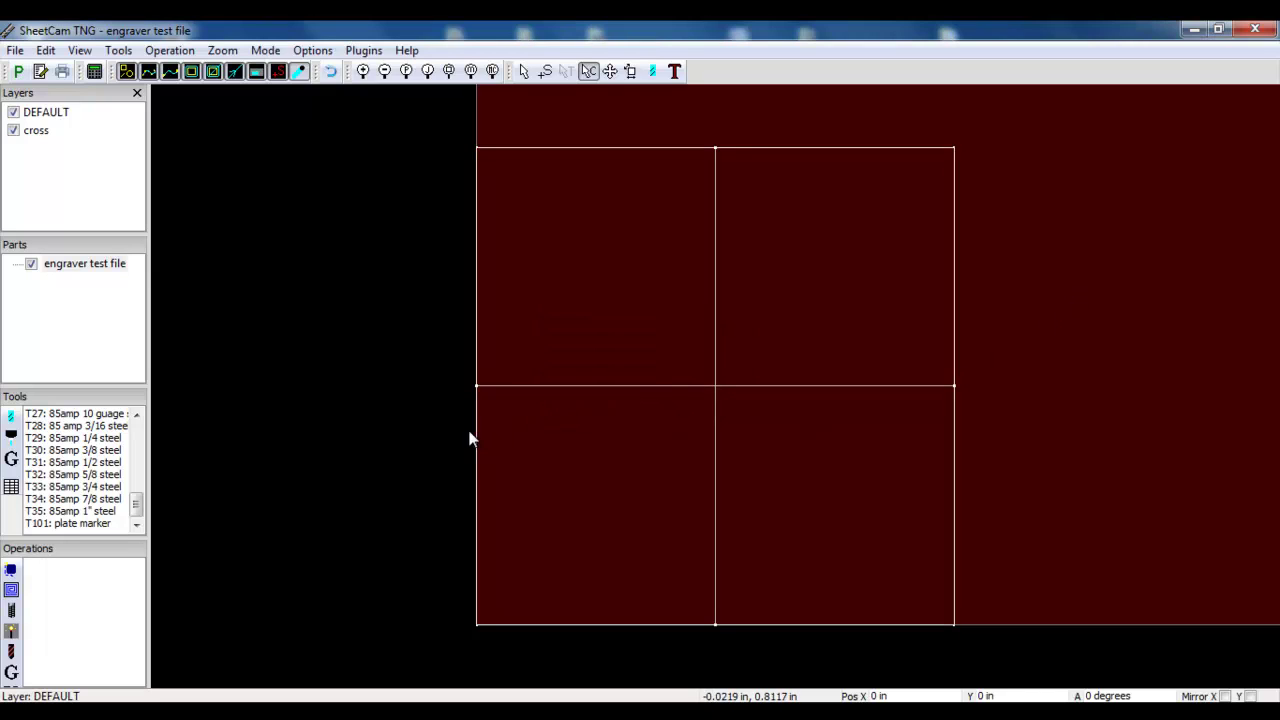
pyautogui.click(470, 437)
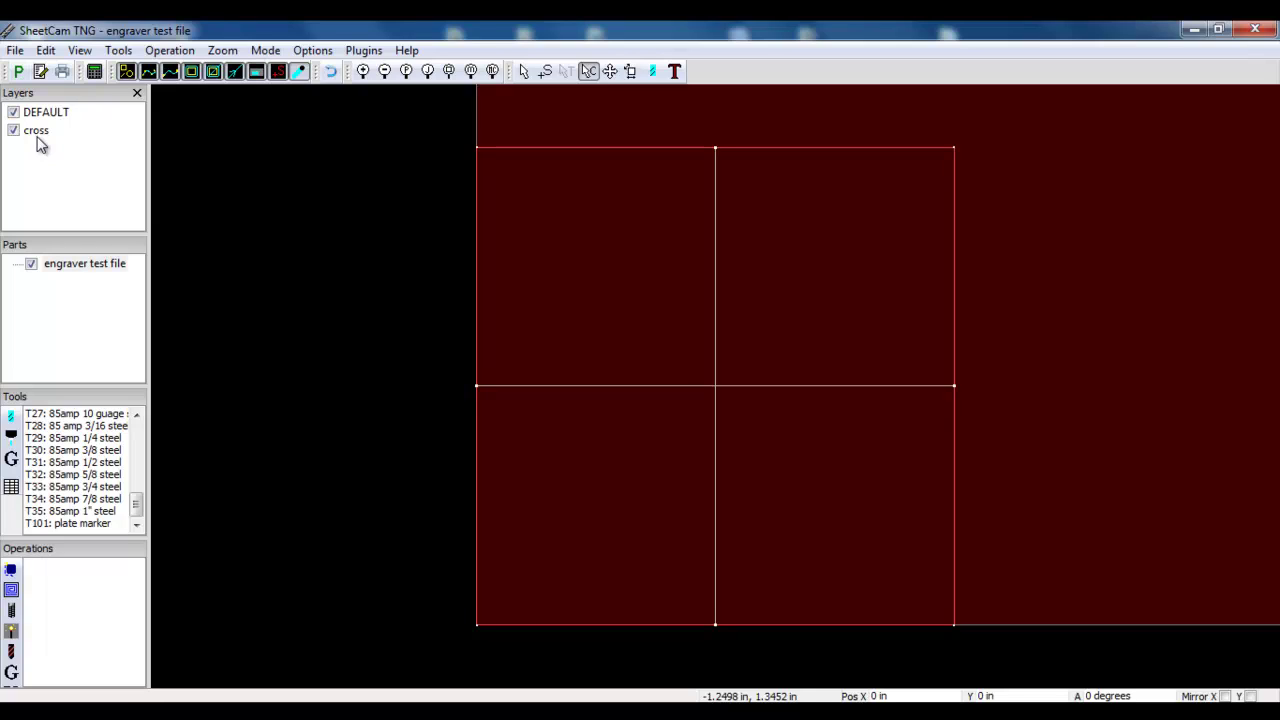
# Start a jet cutting operation with the No Offset contour method on the cross layer
pyautogui.click(12, 633)
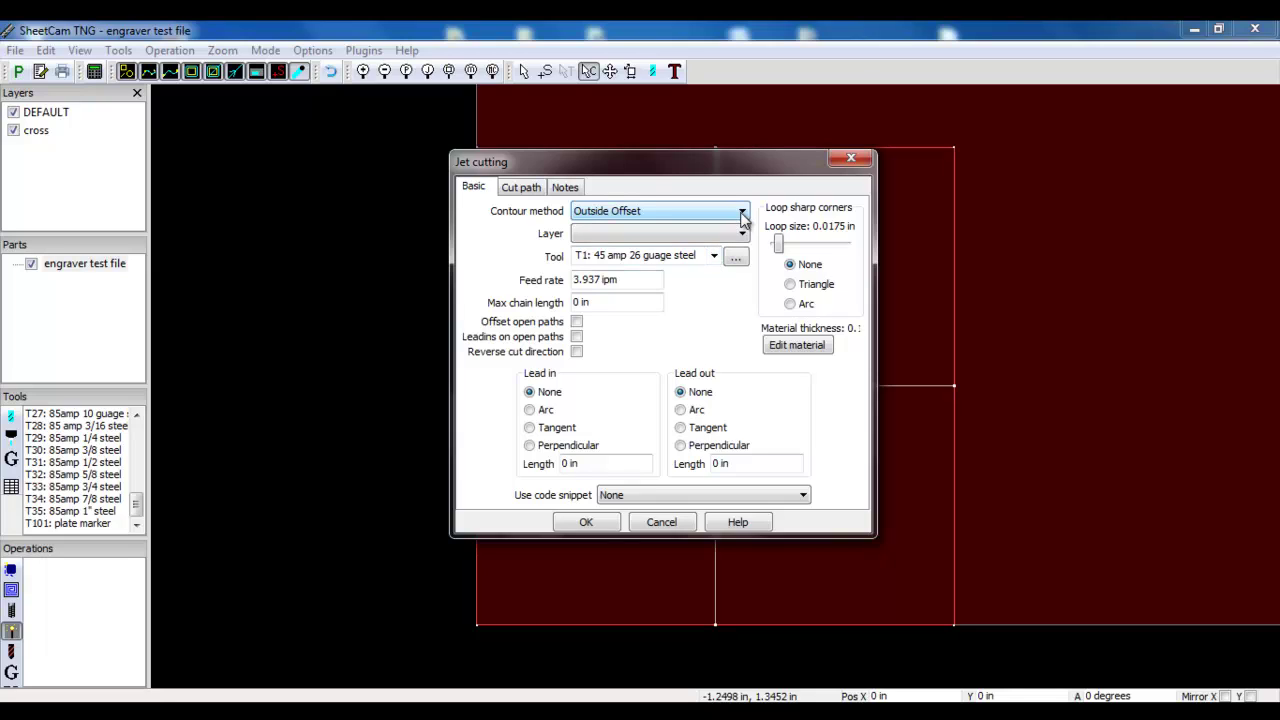
pyautogui.click(742, 213)
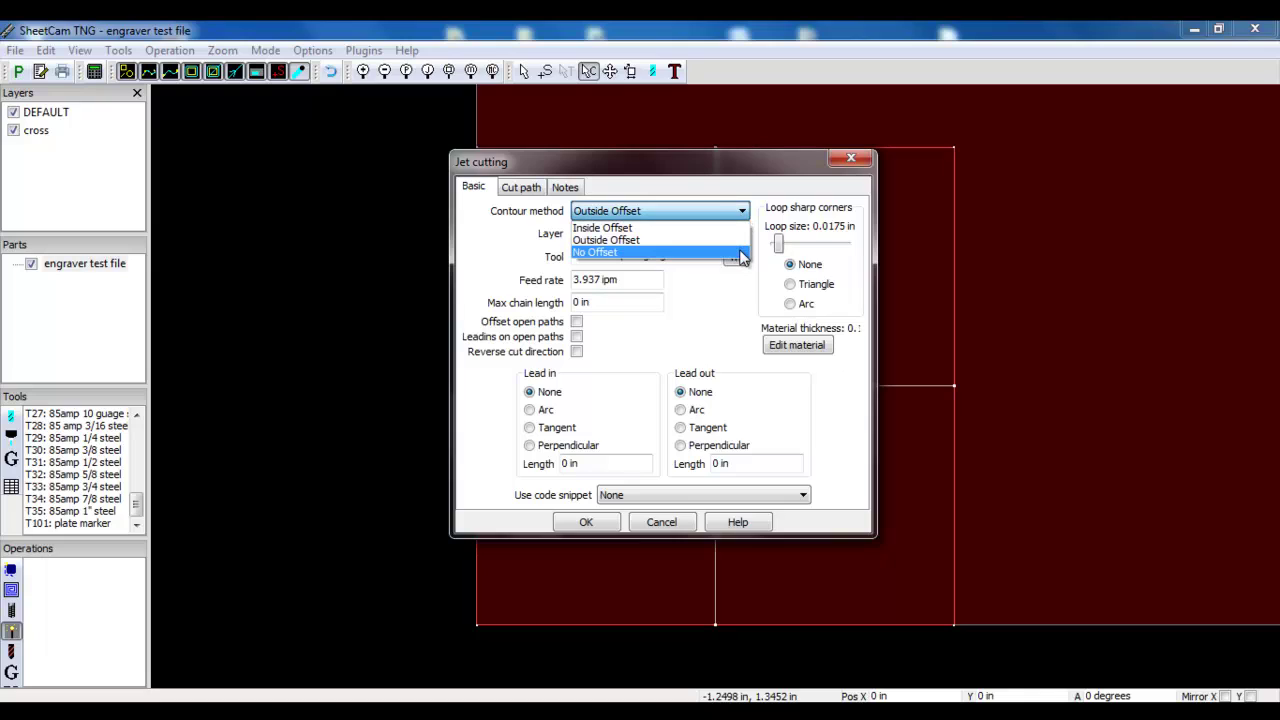
pyautogui.click(741, 253)
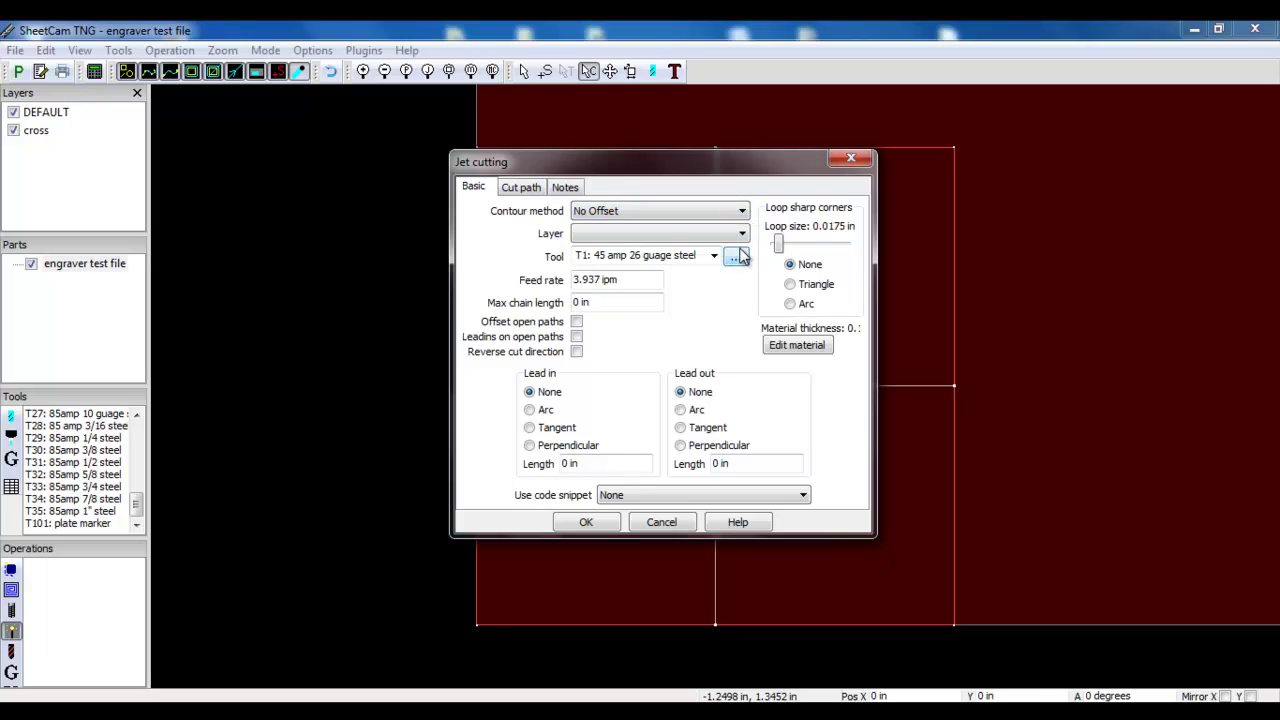
pyautogui.click(743, 233)
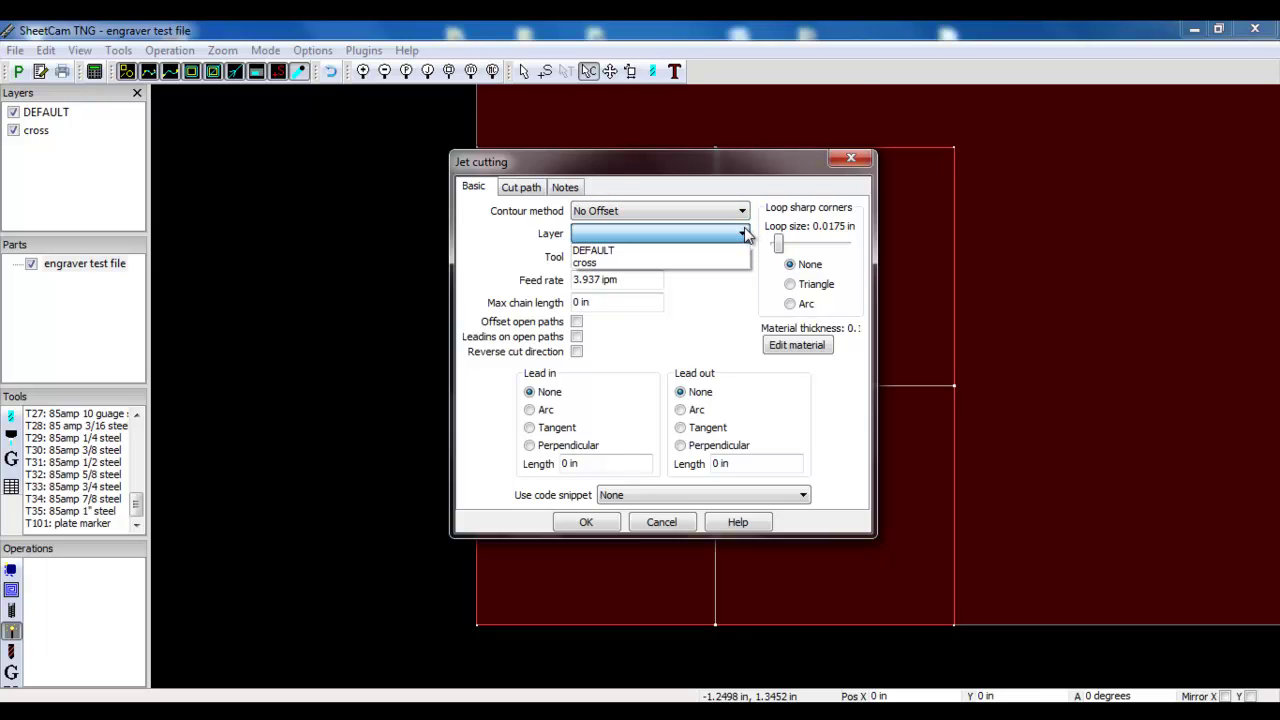
pyautogui.click(738, 264)
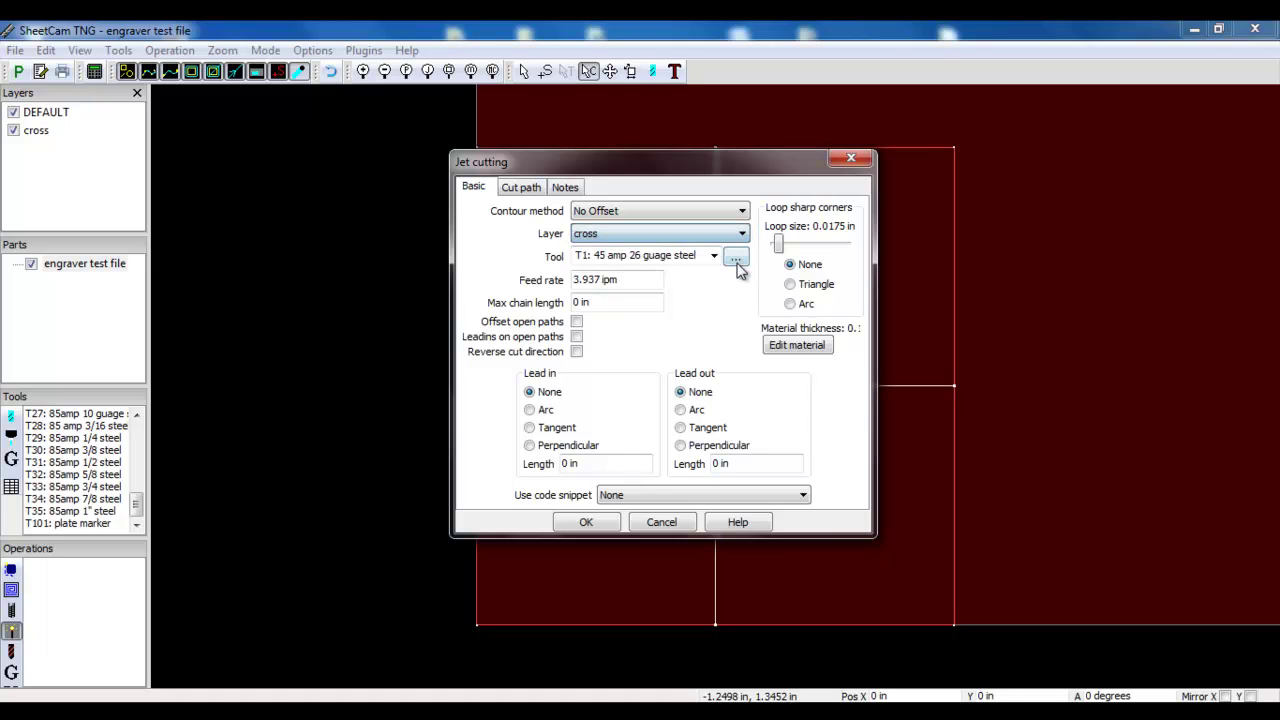
# Assign tool T101: plate marker to the jet cutting operation and enable reverse cut direction
pyautogui.click(714, 256)
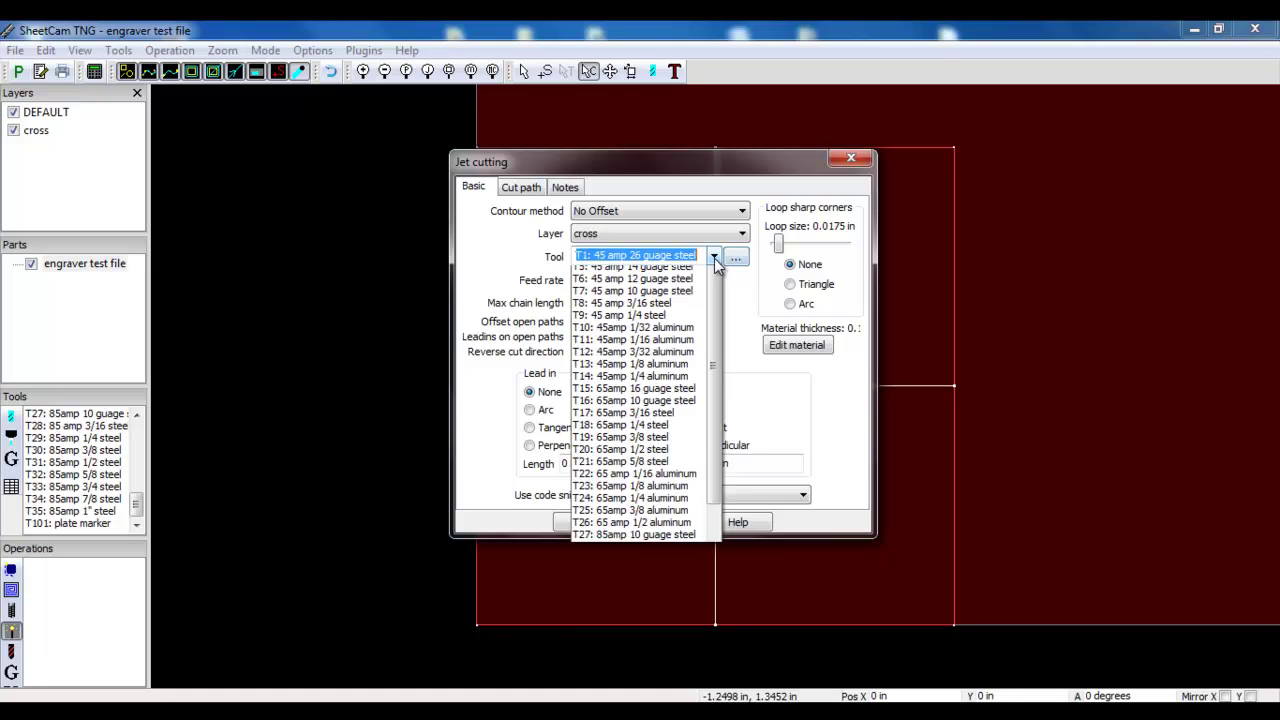
pyautogui.scroll(-2, 713, 307)
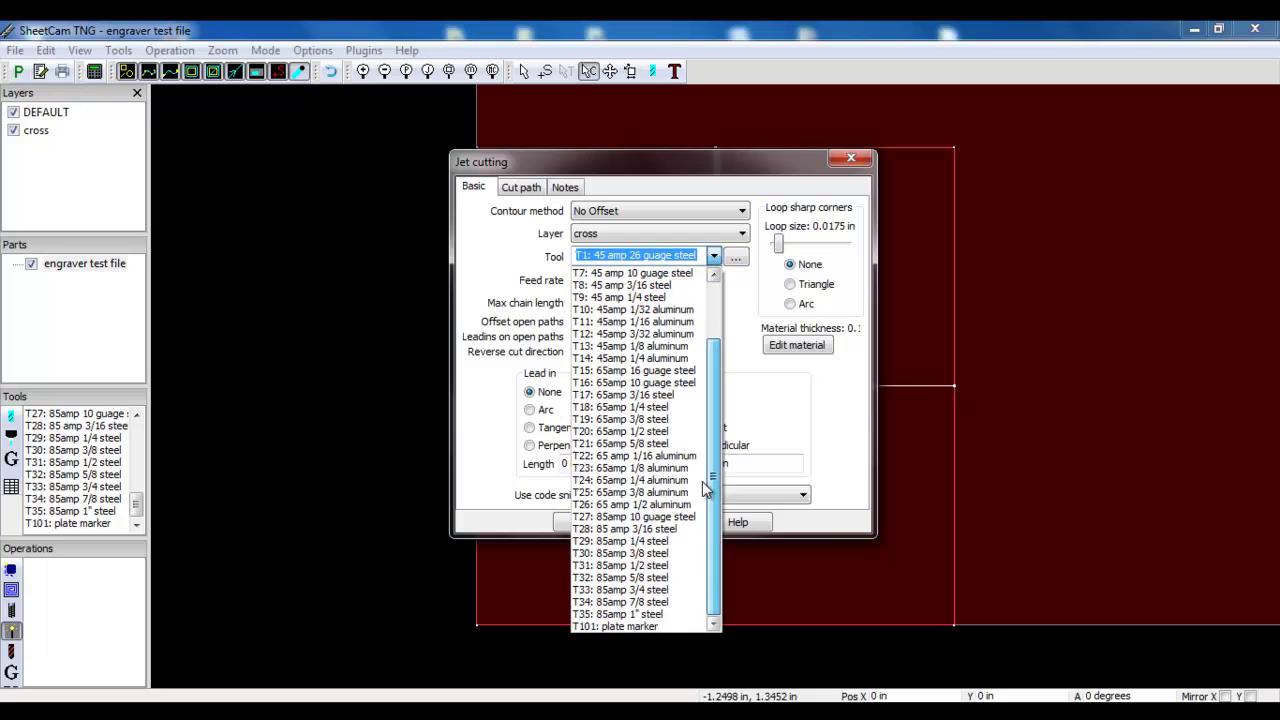
pyautogui.click(650, 626)
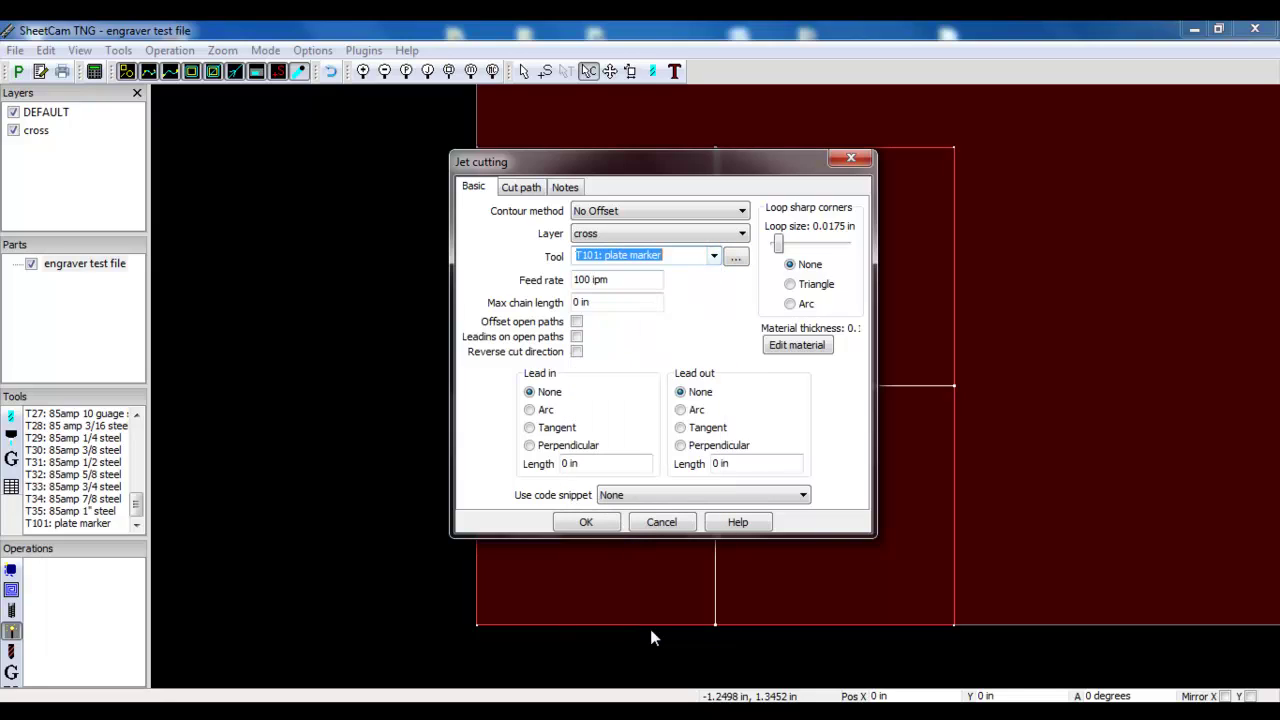
pyautogui.click(577, 352)
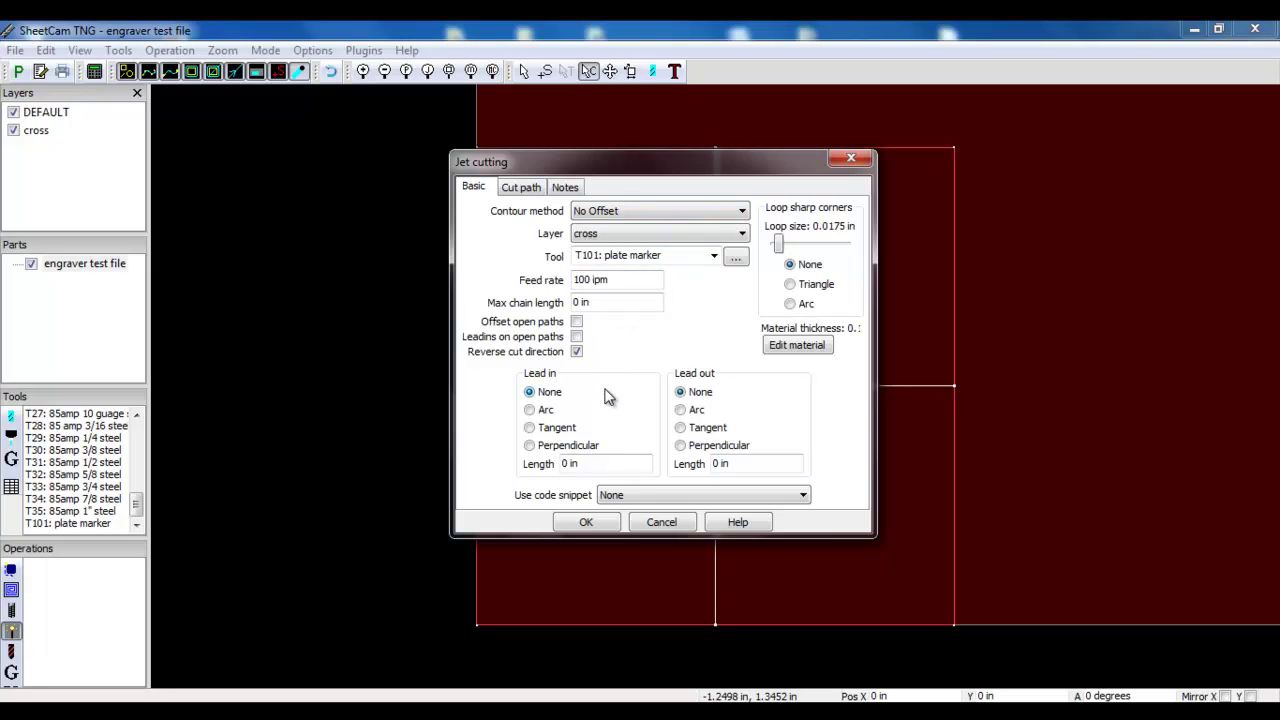
# Finish the cross layer marking operation and start a second jet cutting operation with Outside Offset on the DEFAULT layer
pyautogui.click(586, 524)
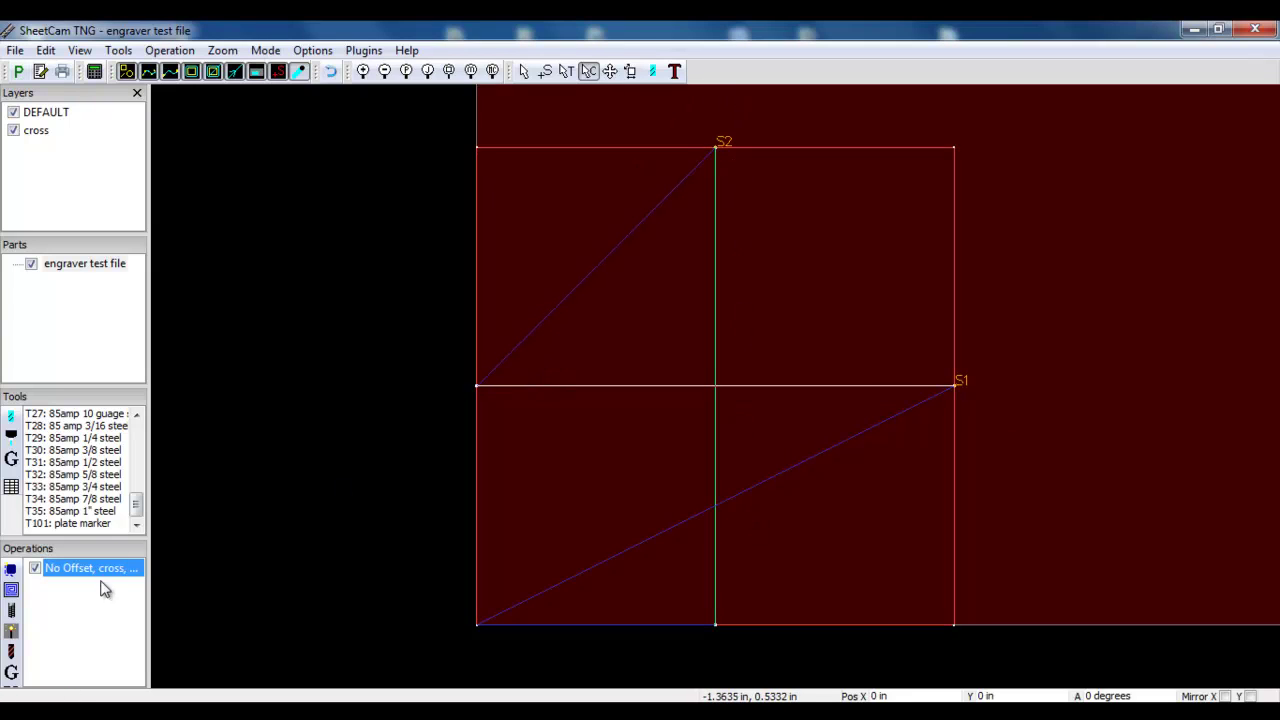
pyautogui.click(13, 629)
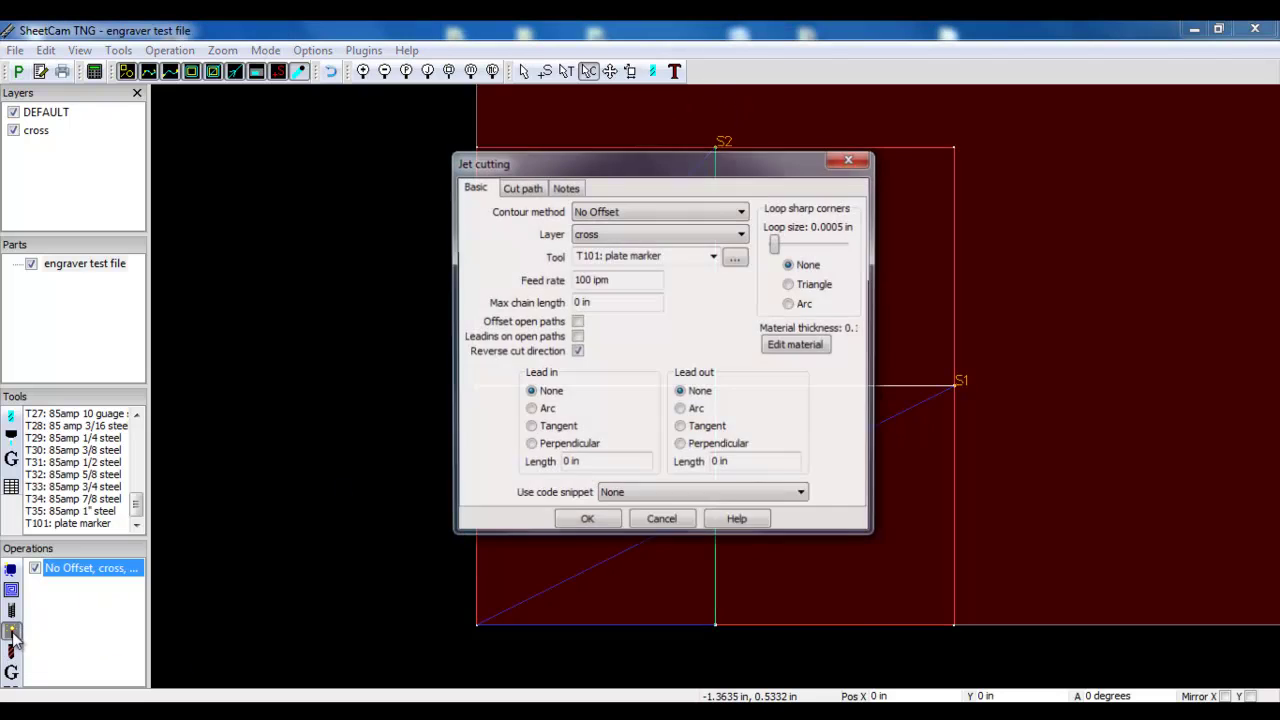
pyautogui.click(742, 211)
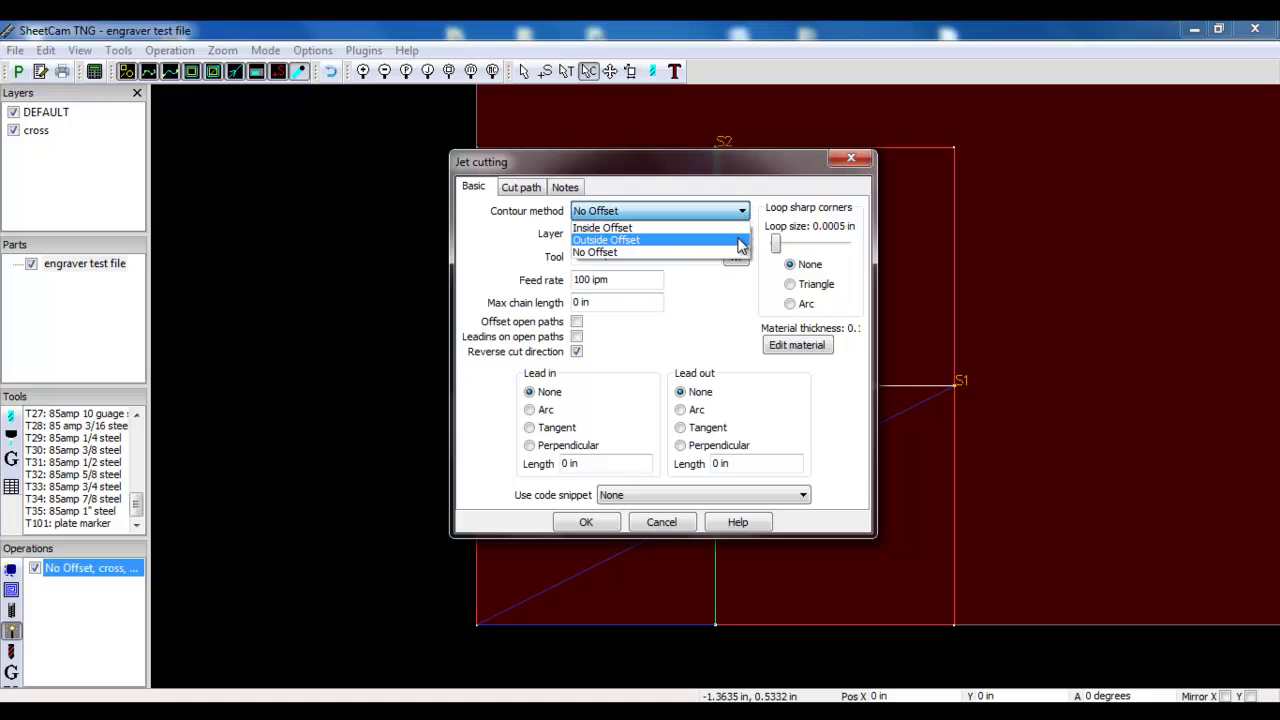
pyautogui.click(741, 241)
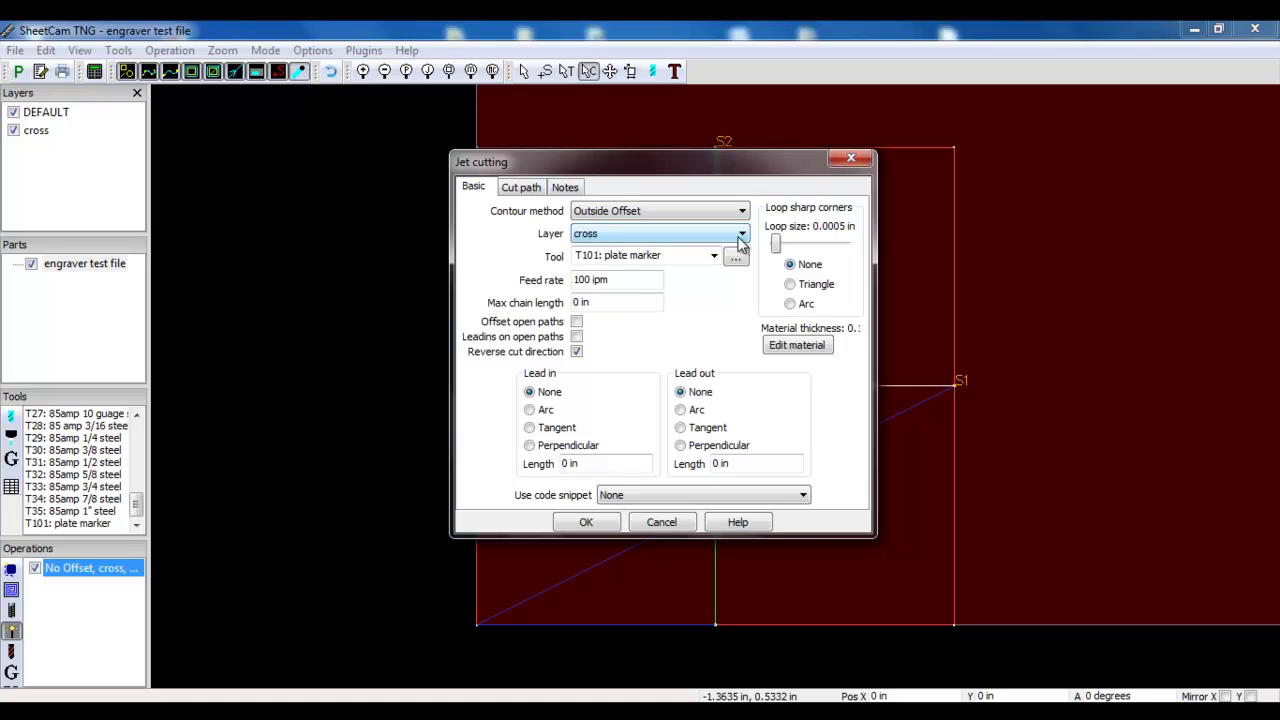
pyautogui.click(741, 236)
pyautogui.click(738, 248)
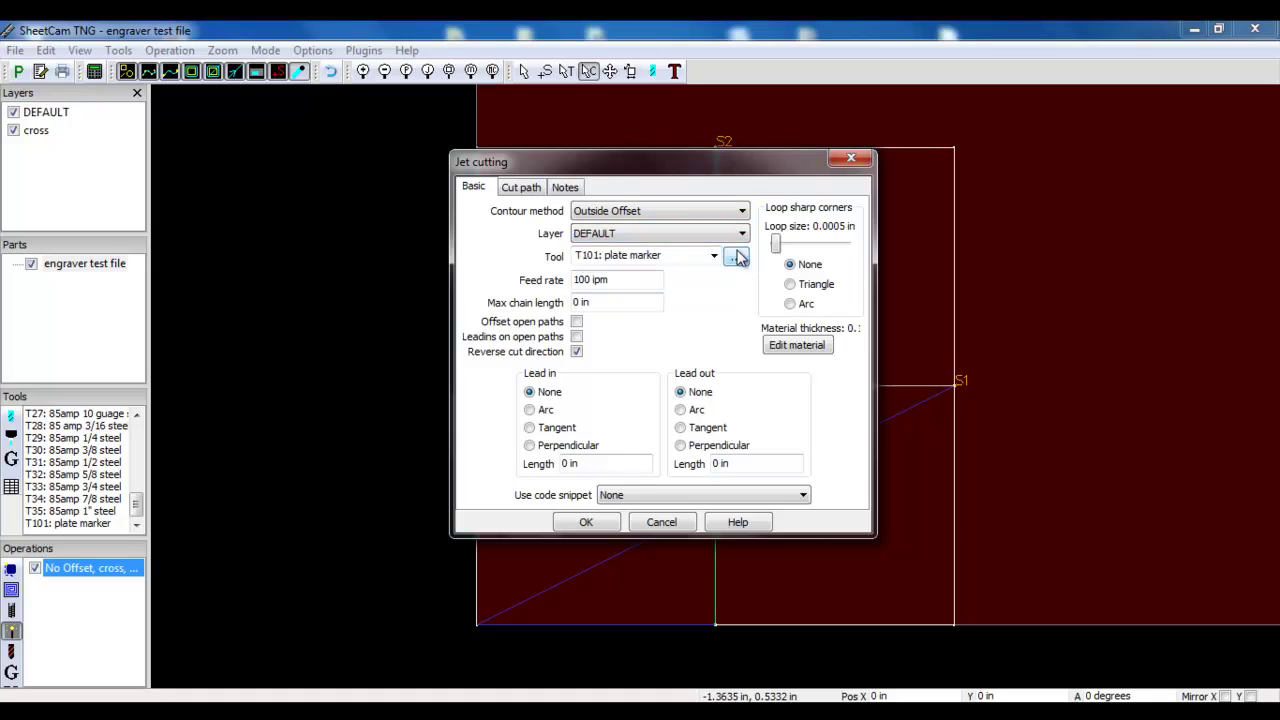
# Assign tool T15: 65amp 16 guage steel with a 0.15 in arc lead-in and create the outside cutting operation
pyautogui.click(713, 256)
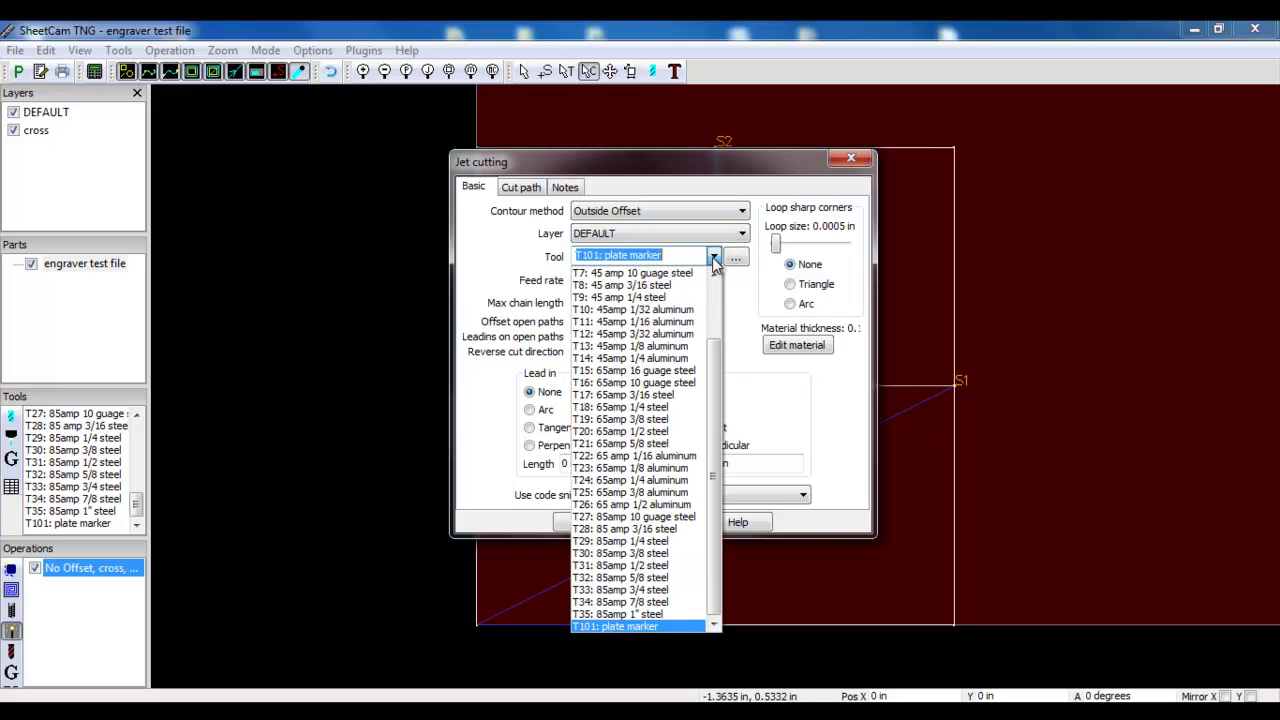
pyautogui.click(695, 372)
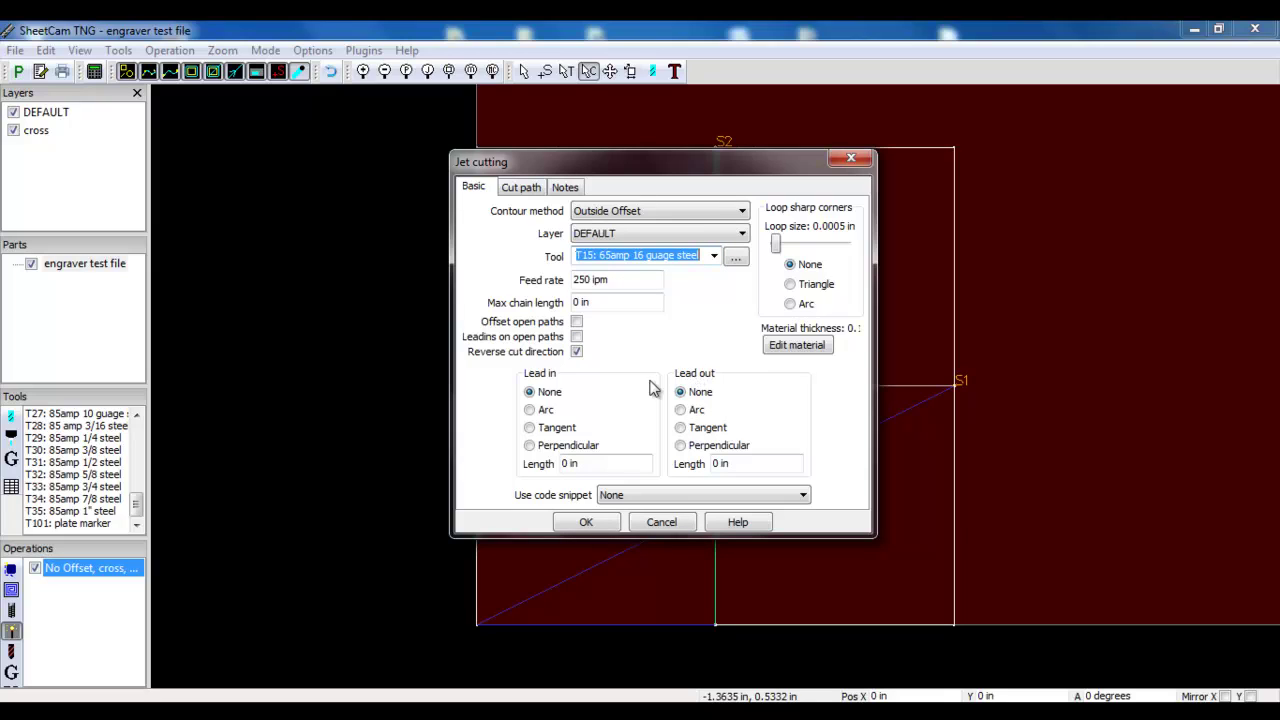
pyautogui.click(530, 411)
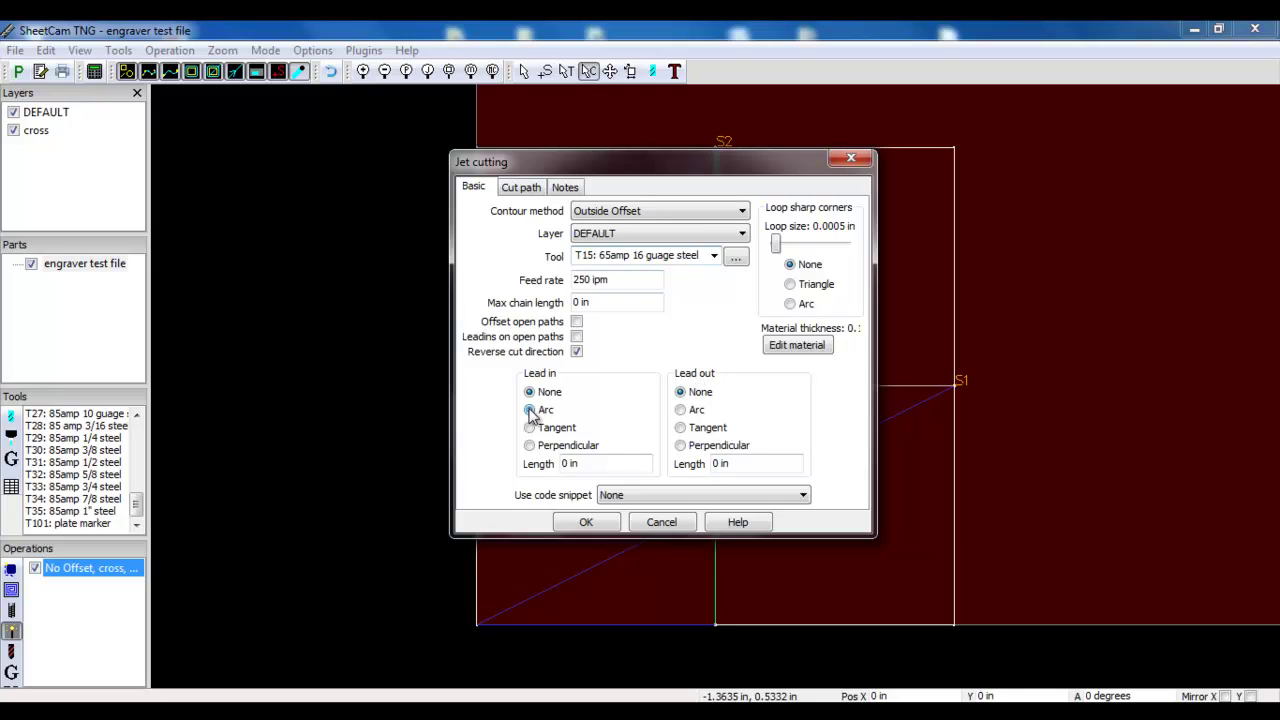
pyautogui.click(572, 464)
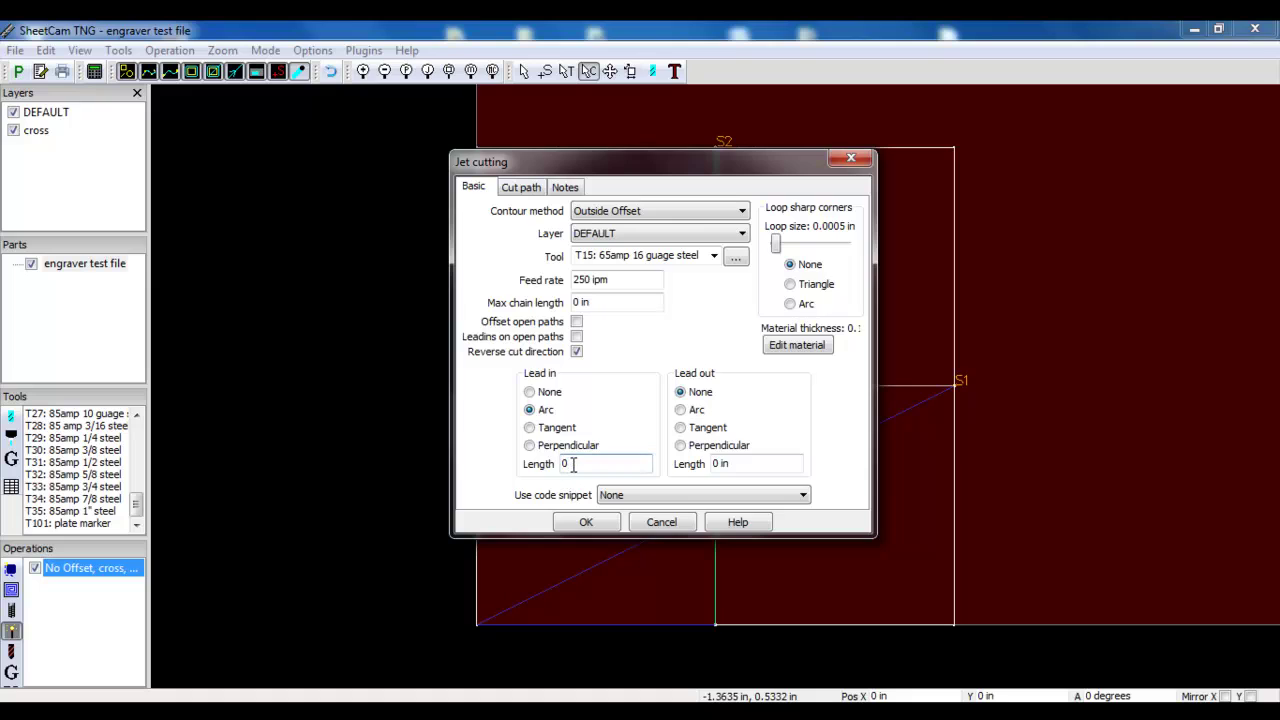
pyautogui.write('.15')
pyautogui.click(576, 521)
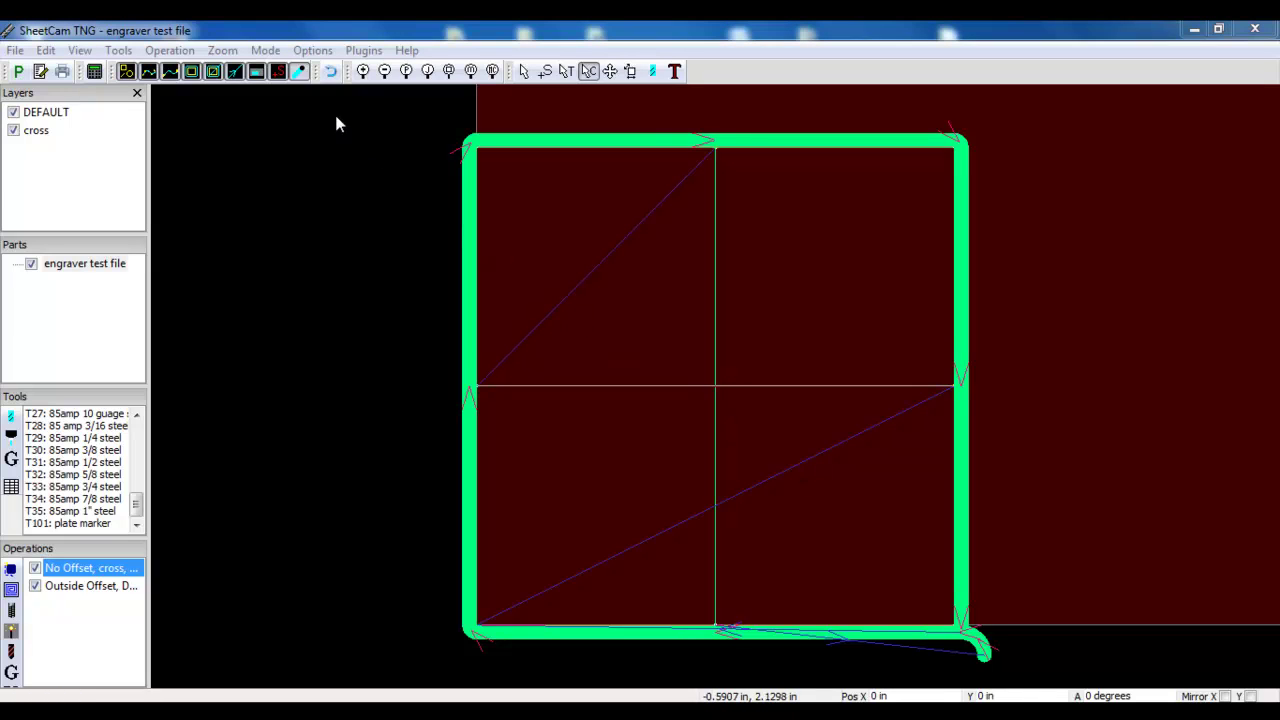
# Open the machine's post processor settings and look through the list of available post processors without changing the selection
pyautogui.click(312, 52)
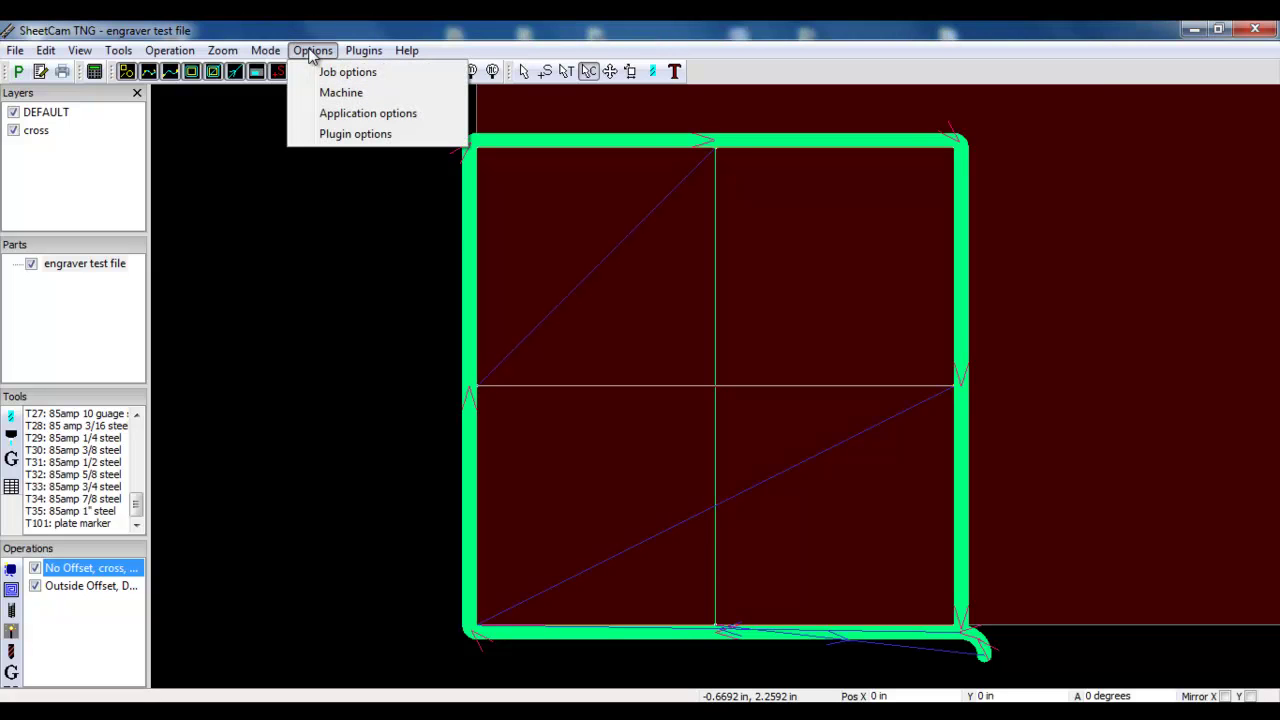
pyautogui.click(342, 93)
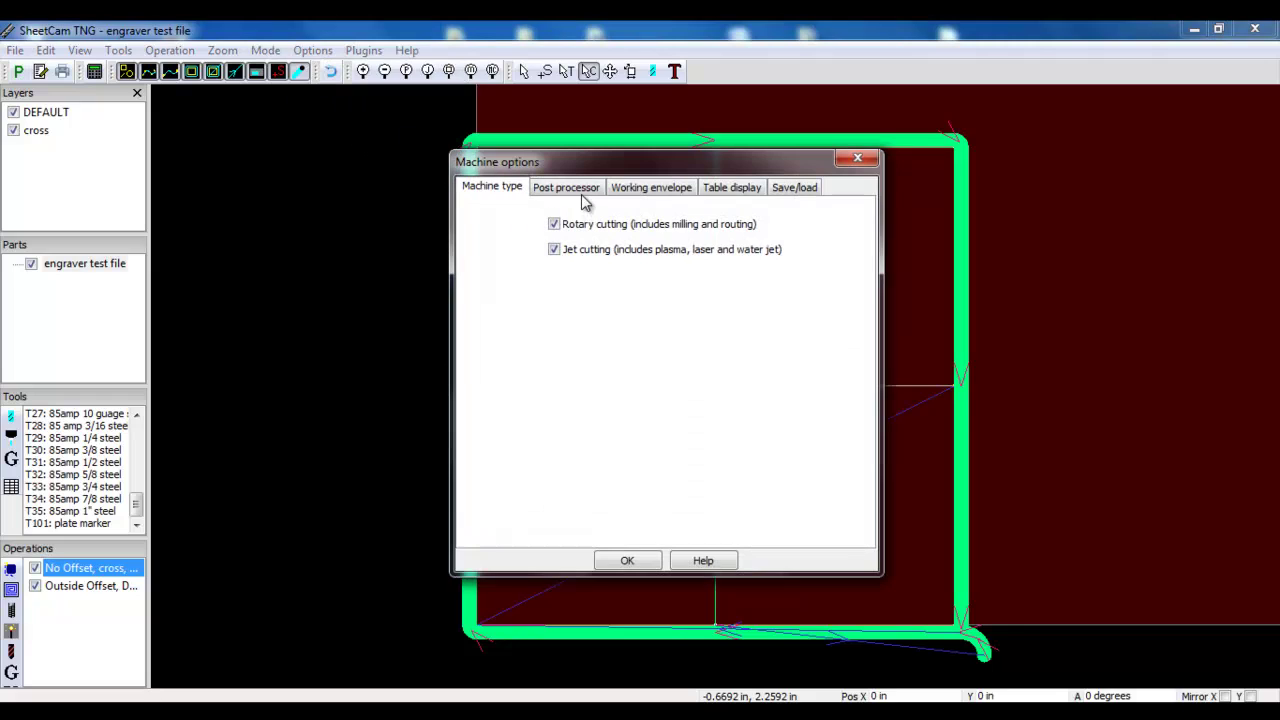
pyautogui.click(587, 193)
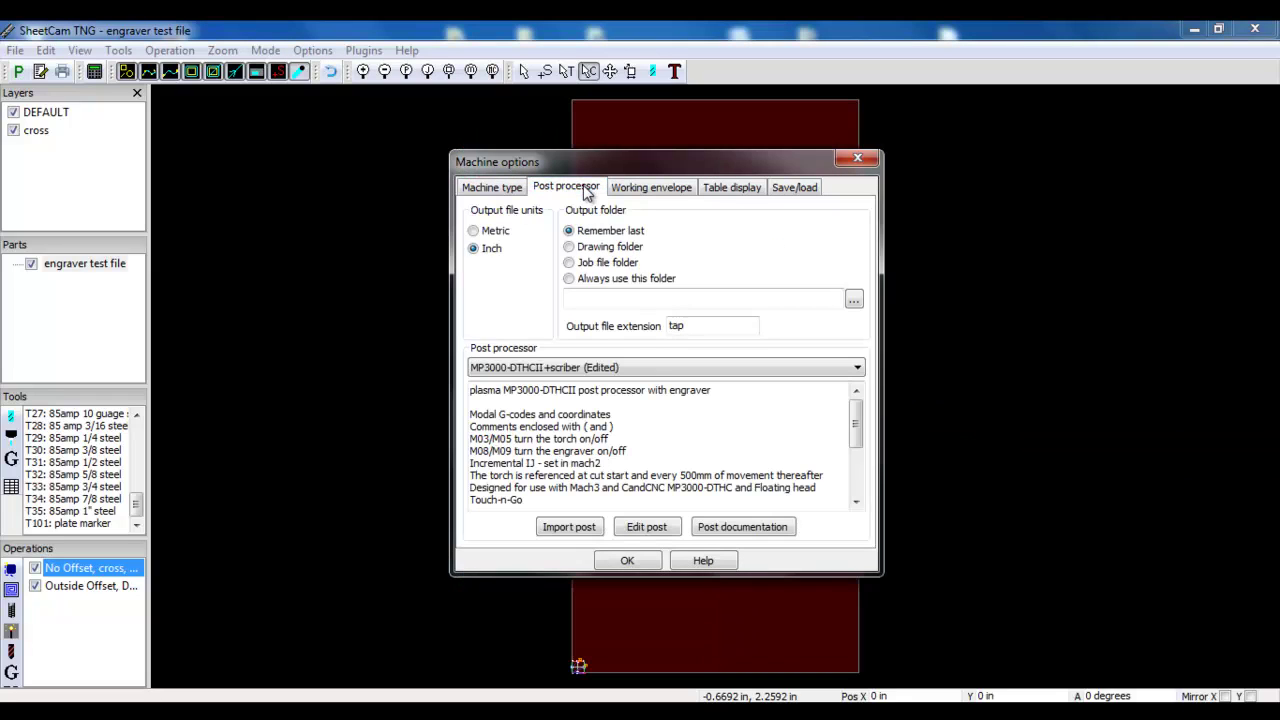
pyautogui.click(500, 370)
pyautogui.click(858, 369)
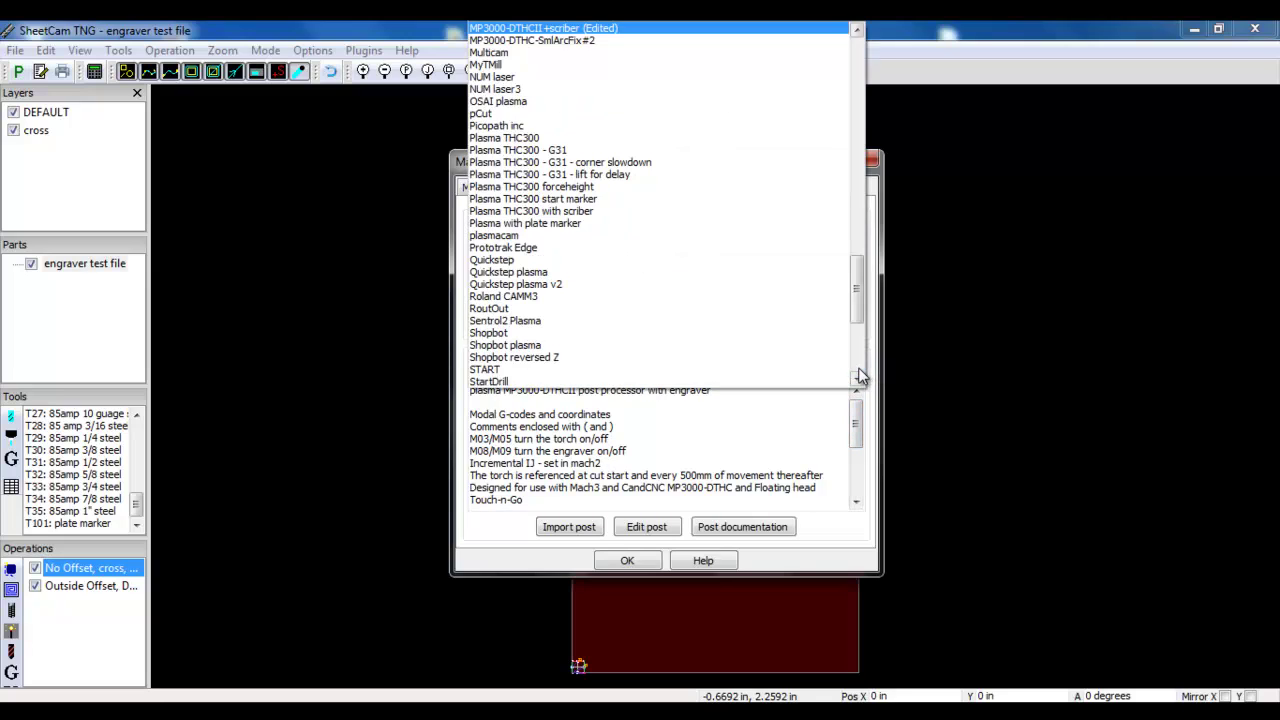
pyautogui.click(860, 325)
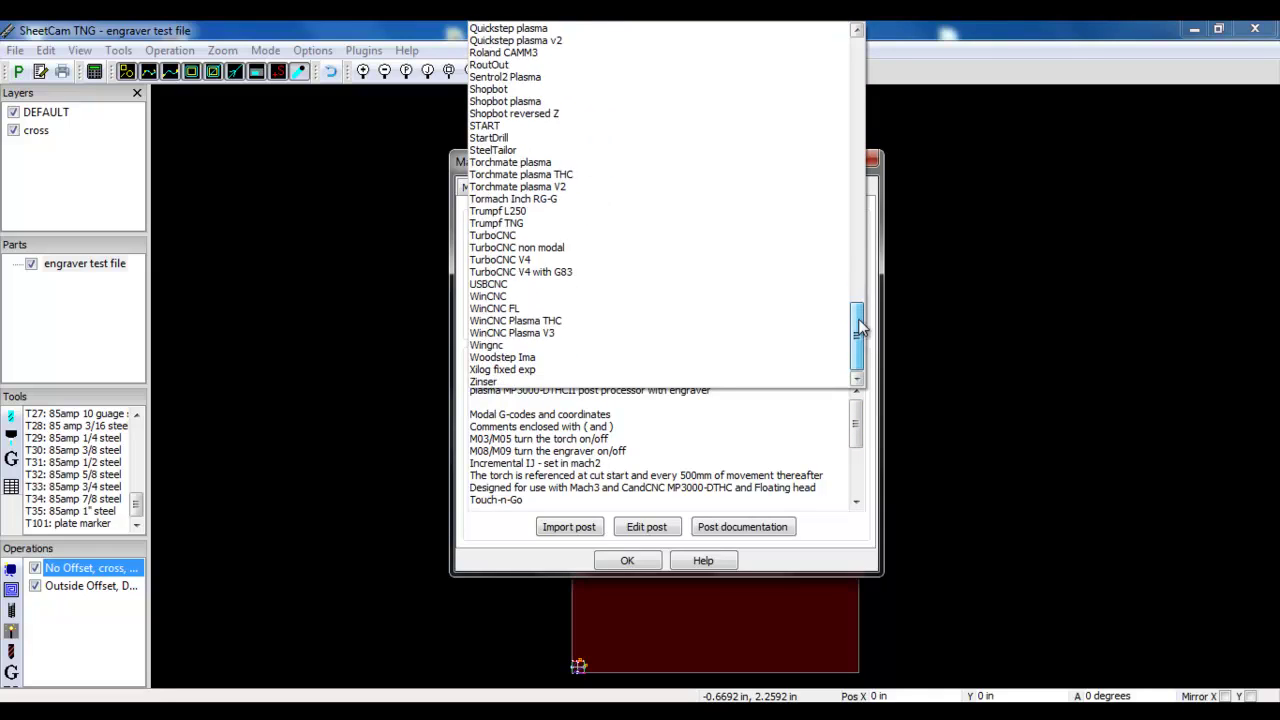
pyautogui.moveTo(860, 325); pyautogui.dragTo(862, 290)
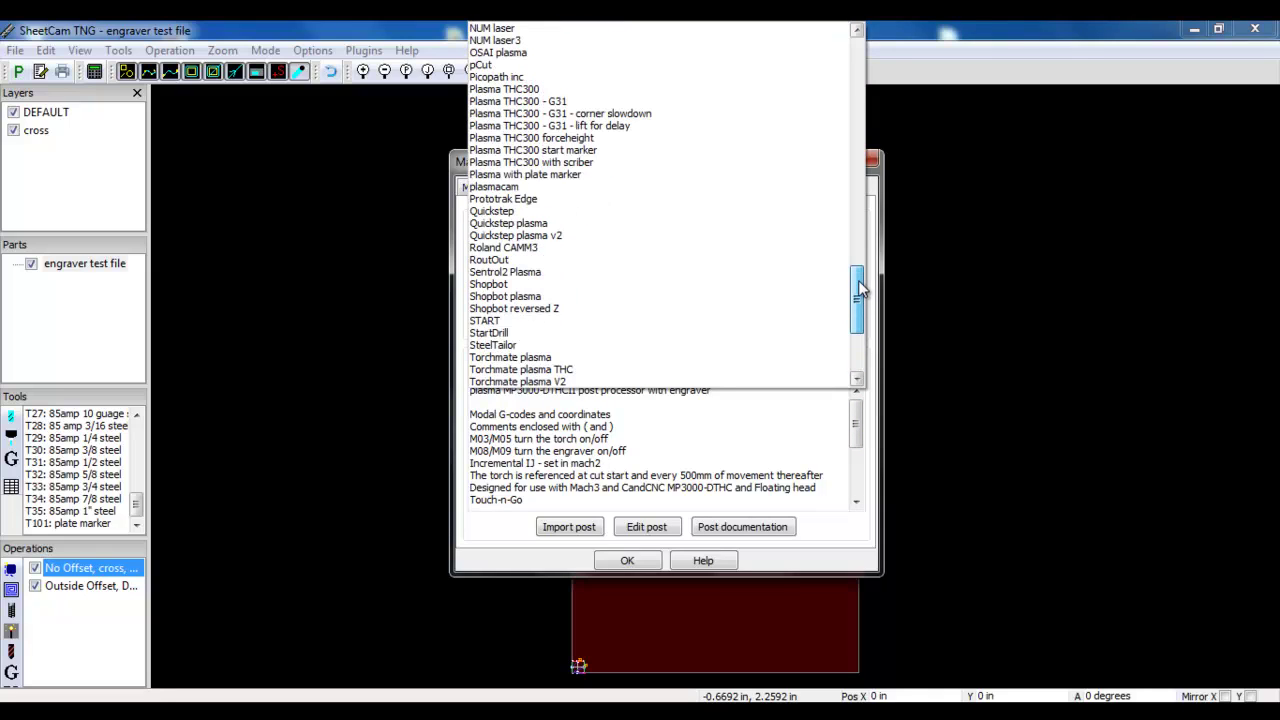
pyautogui.click(808, 438)
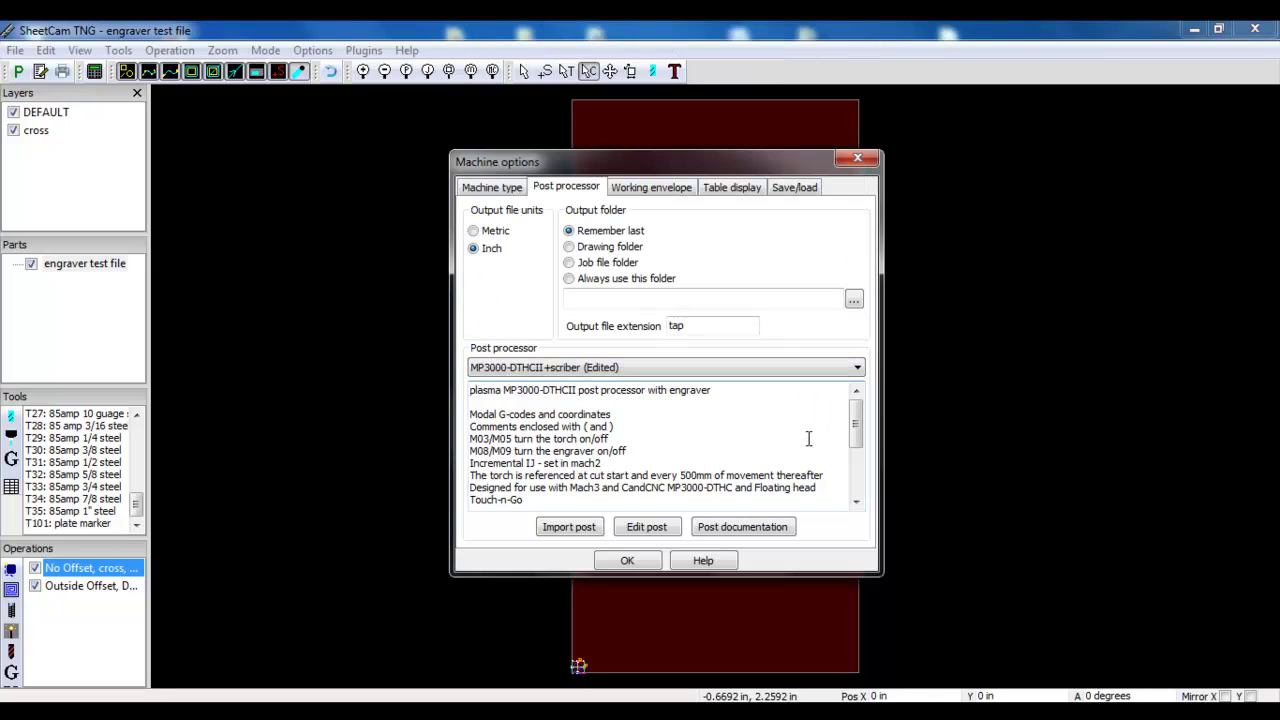
# Open the MP3000-DTHCII+scriber post source in an enlarged editor and examine the scriber offset settings
pyautogui.click(647, 527)
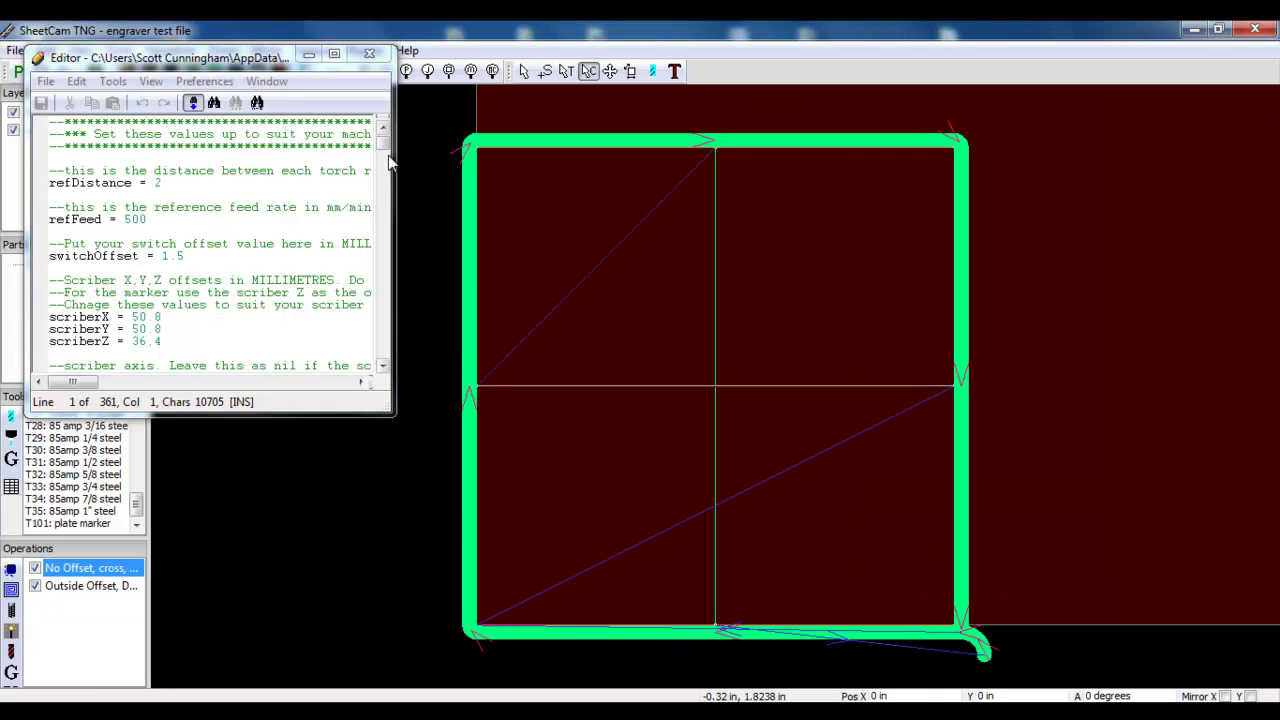
pyautogui.click(334, 54)
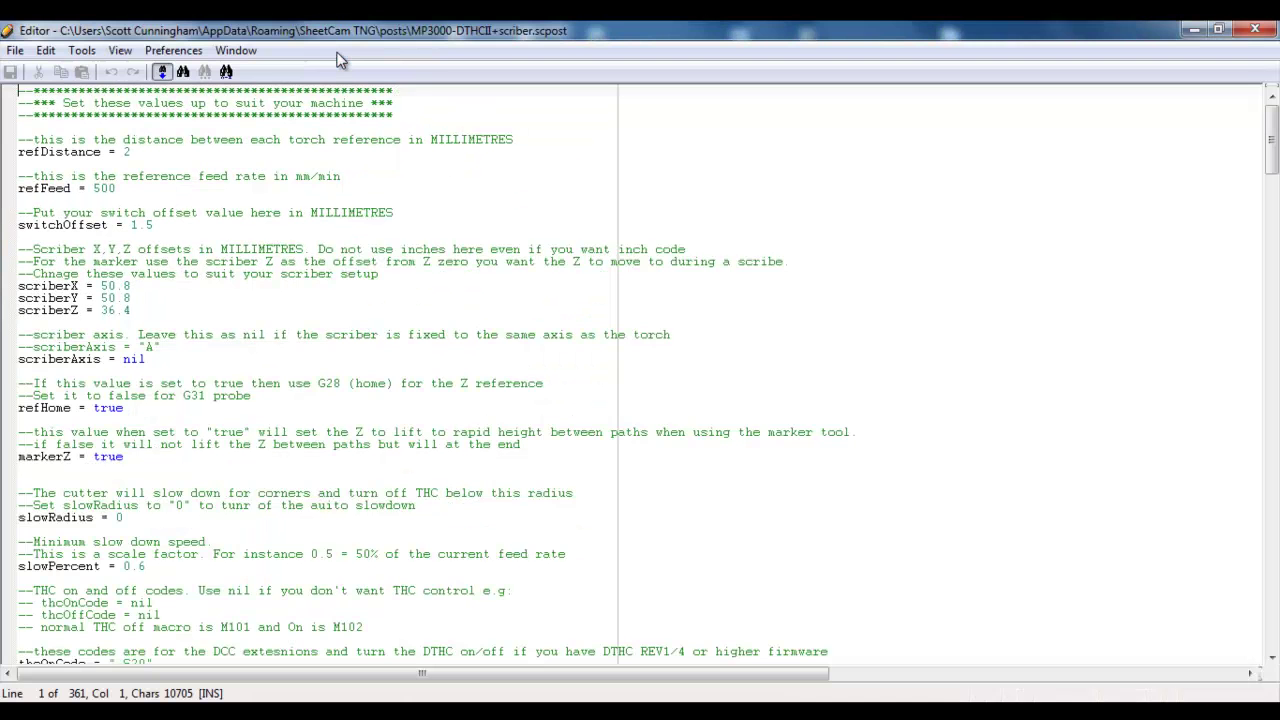
pyautogui.click(137, 286)
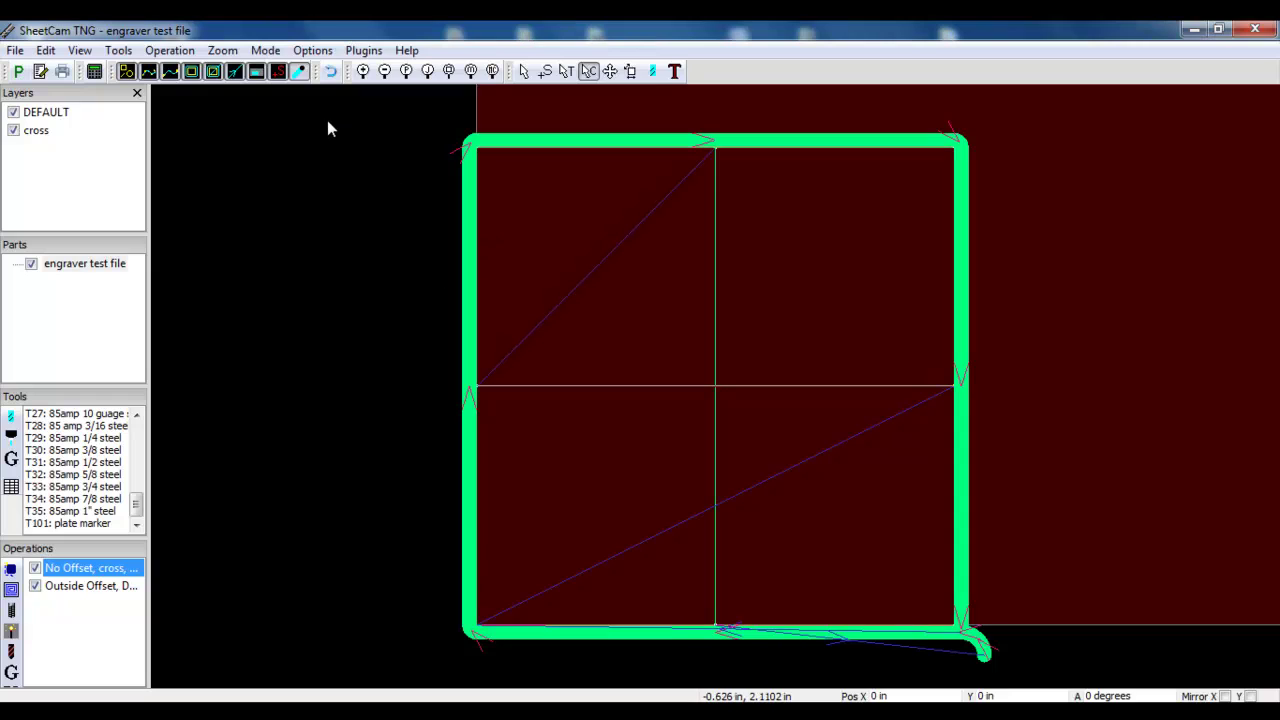
# Reopen the MP3000-DTHCII+scriber post processor for editing from the machine options and maximize its editor window
pyautogui.click(313, 52)
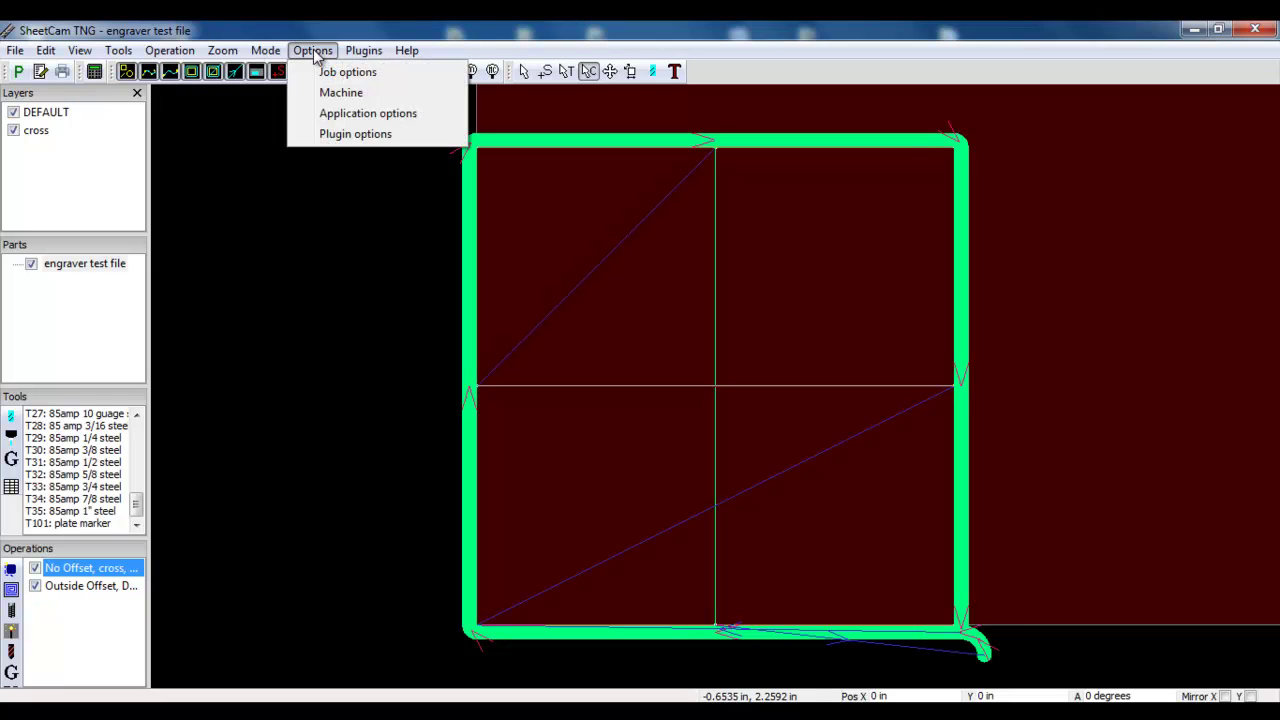
pyautogui.click(341, 93)
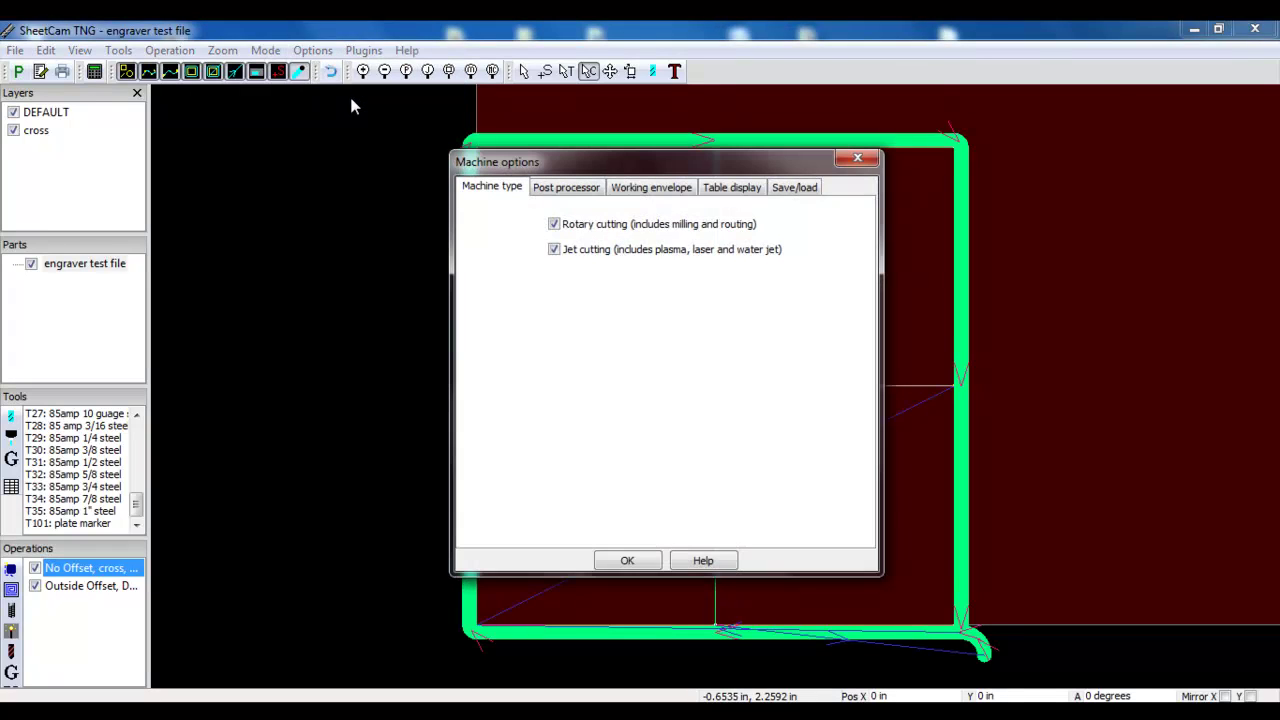
pyautogui.click(586, 196)
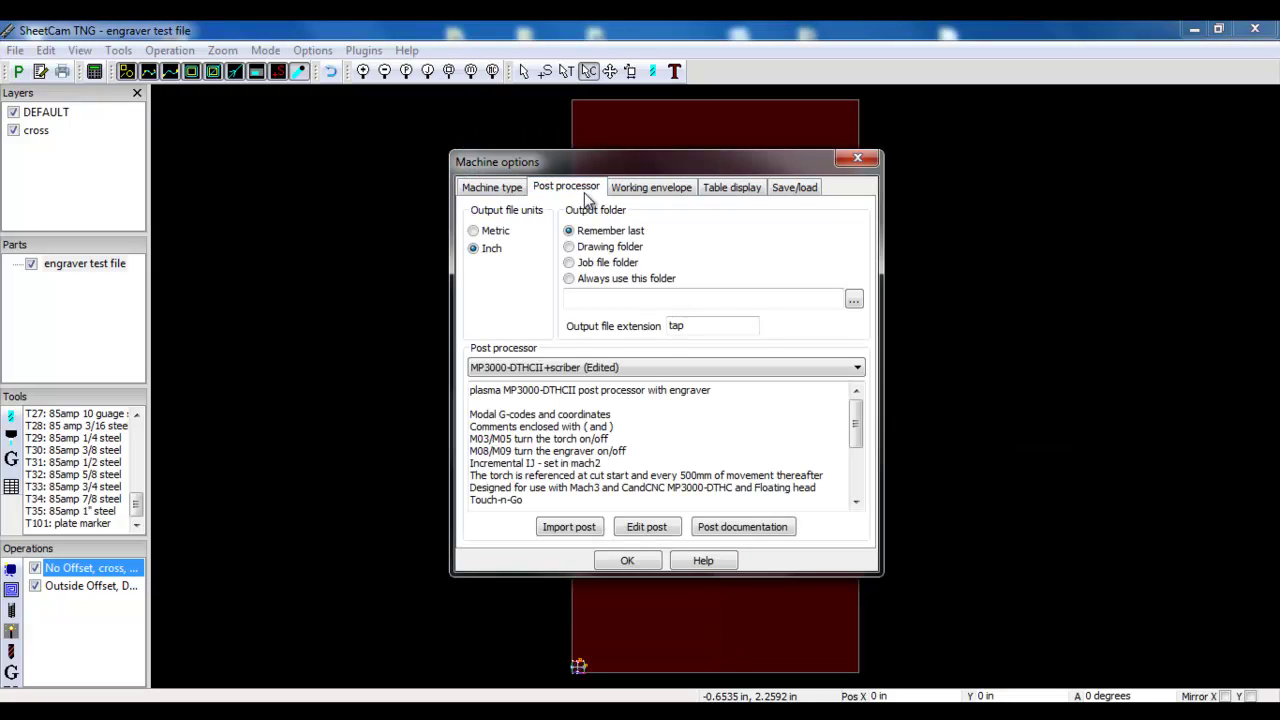
pyautogui.click(647, 527)
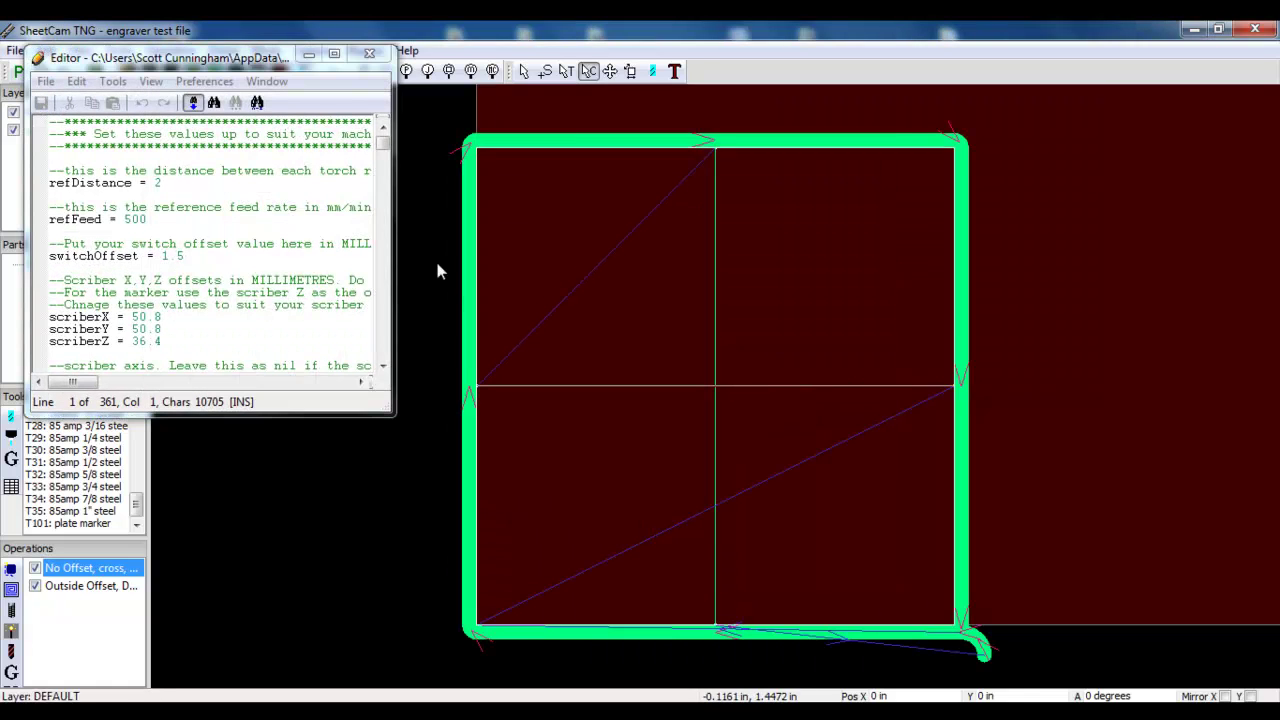
pyautogui.click(335, 54)
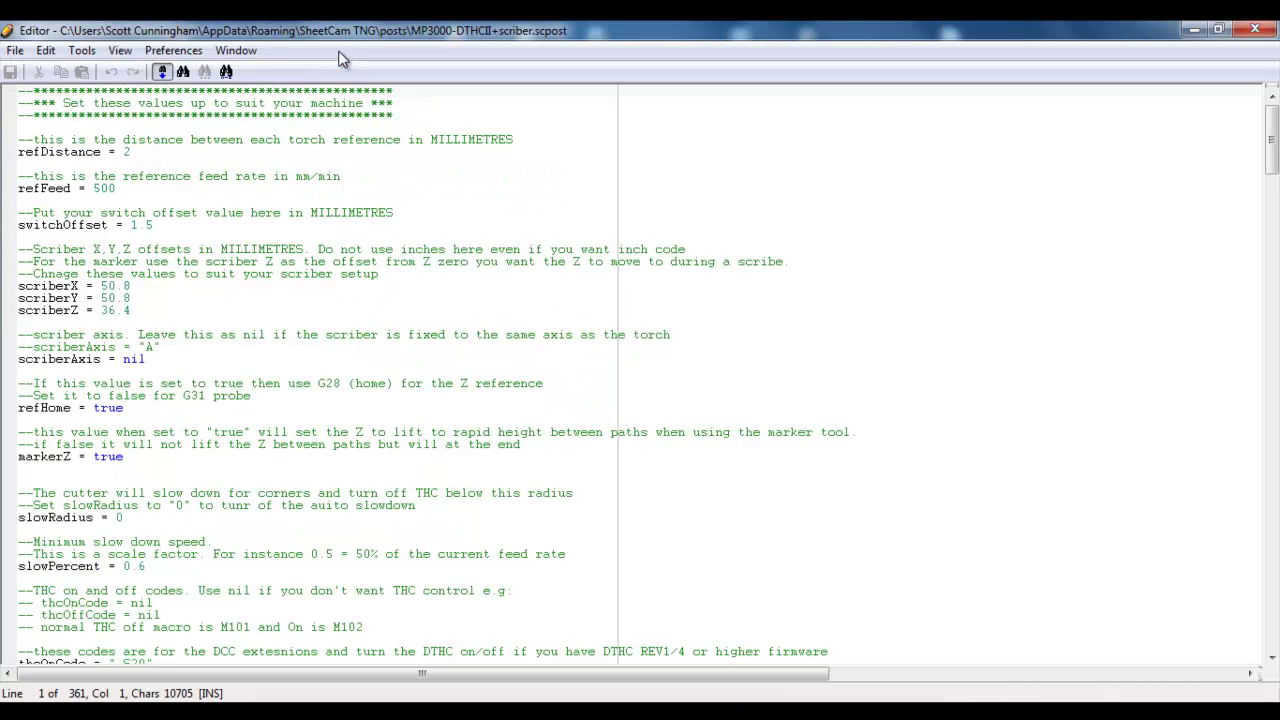
# Set the scriberX offset to -70.65 in the post processor source
pyautogui.click(136, 285)
pyautogui.press('BackSpace')
pyautogui.press('BackSpace')
pyautogui.press('BackSpace')
pyautogui.press('BackSpace')
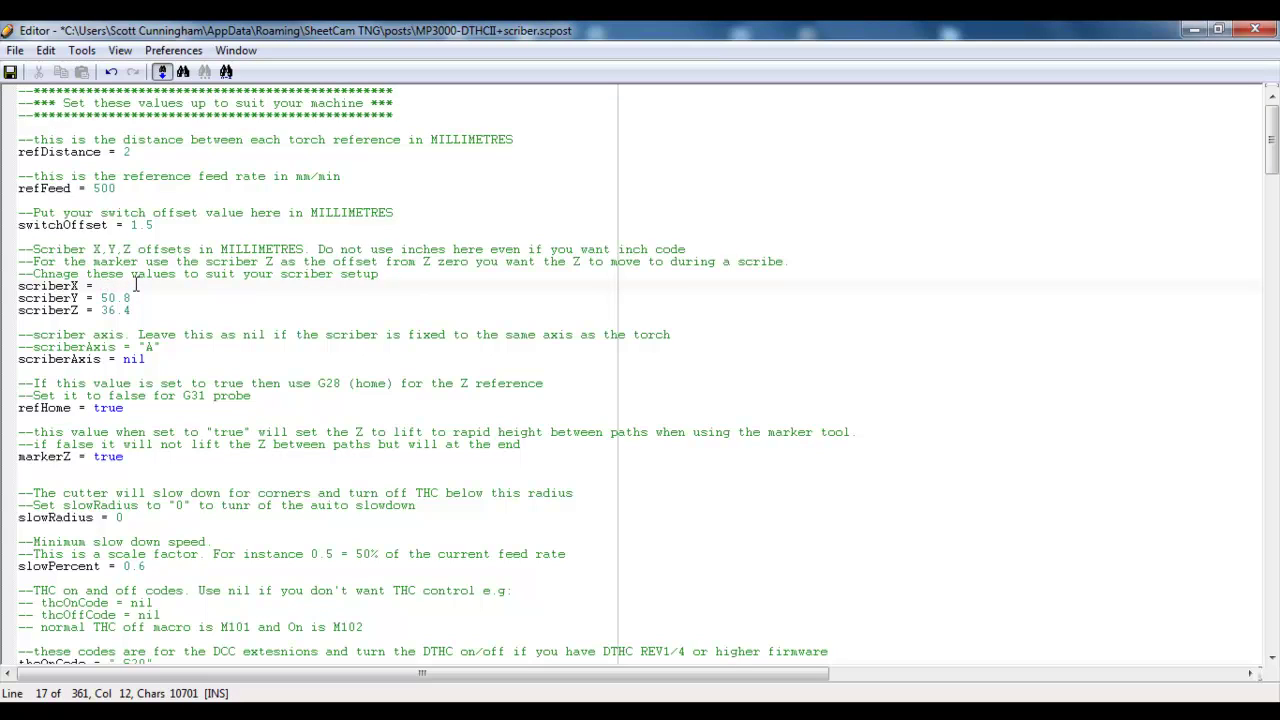
pyautogui.write('-70 65')
# Set the scriberY offset to -17.37 in the post processor source
pyautogui.click(137, 298)
pyautogui.press('BackSpace')
pyautogui.press('BackSpace')
pyautogui.press('BackSpace')
pyautogui.press('BackSpace')
pyautogui.write('-17.37')
# Set the scriberZ offset to 37 in the post processor source
pyautogui.click(138, 313)
pyautogui.press('BackSpace')
pyautogui.press('BackSpace')
pyautogui.press('BackSpace')
pyautogui.write('7')
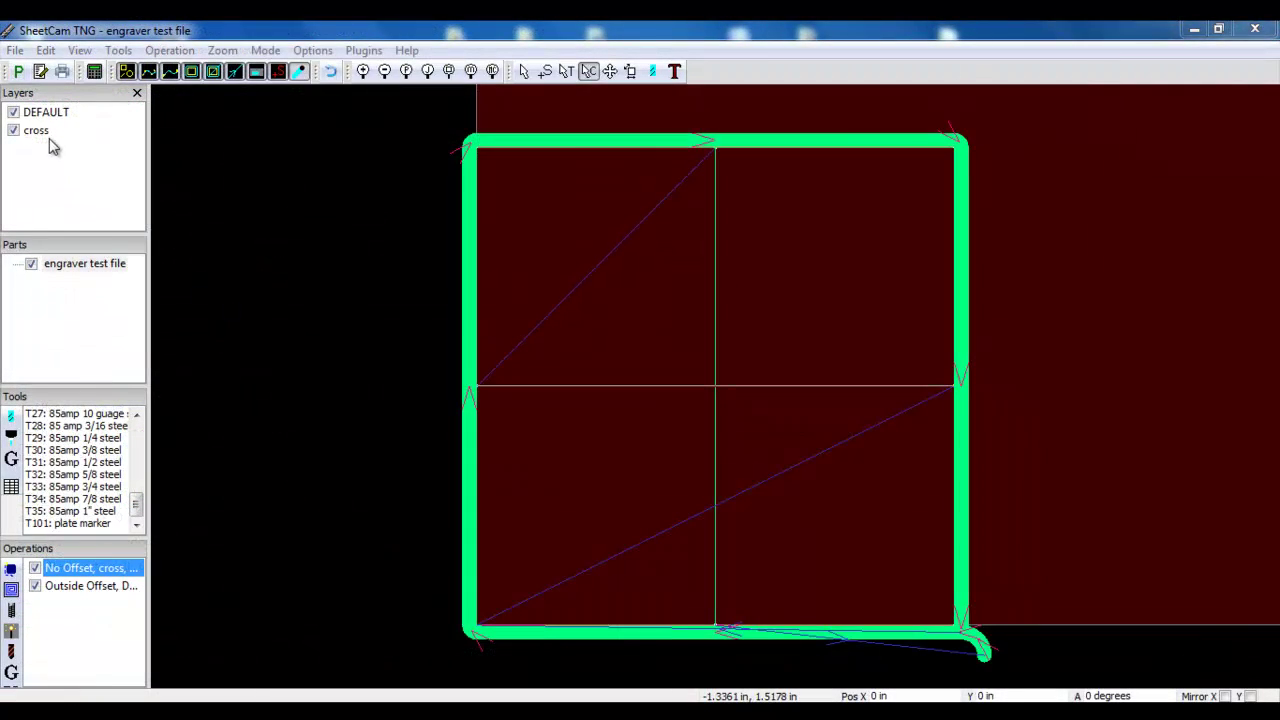
# Post process the job and save the G-code to the Desktop as "engraver test file1"
pyautogui.click(18, 72)
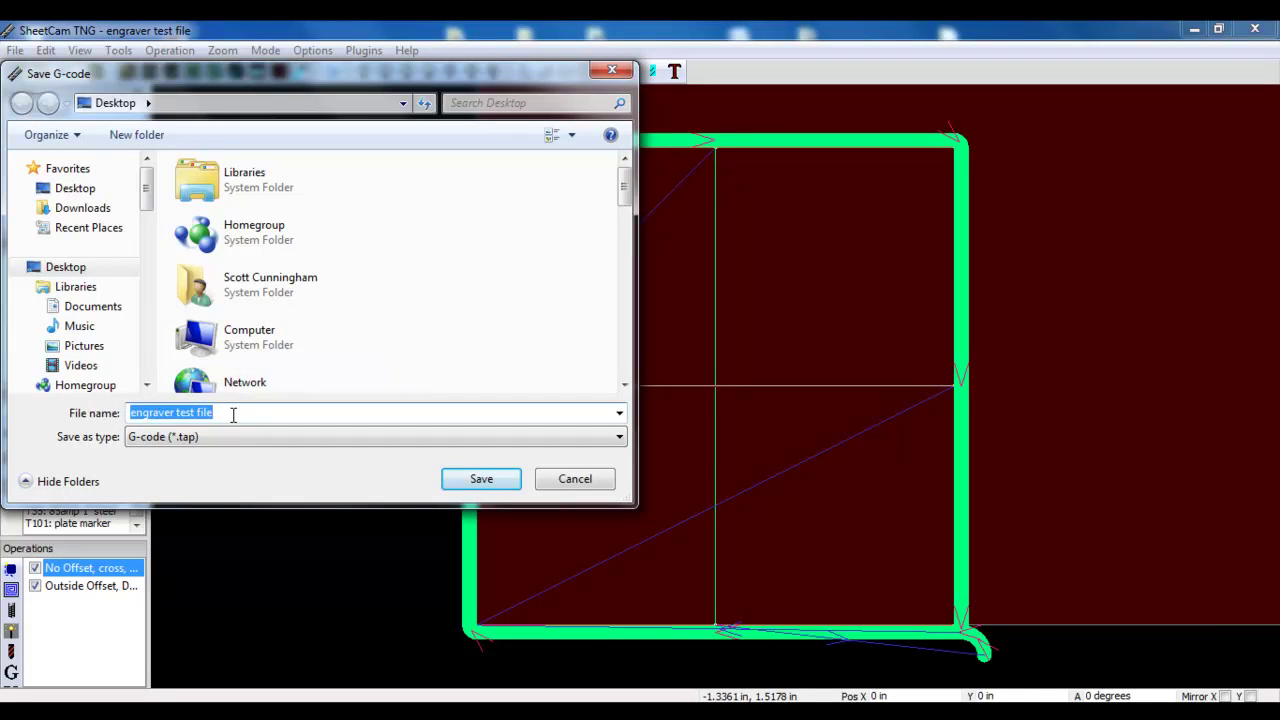
pyautogui.click(233, 415)
pyautogui.write('1')
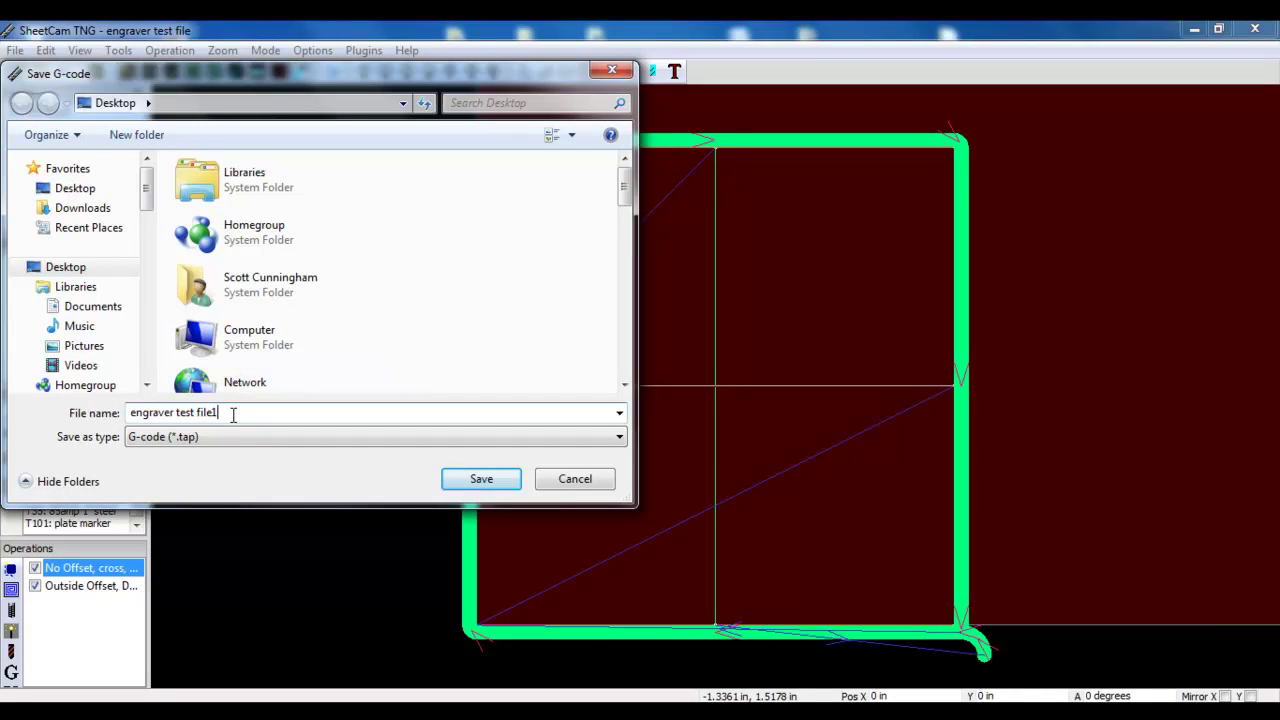
pyautogui.click(485, 487)
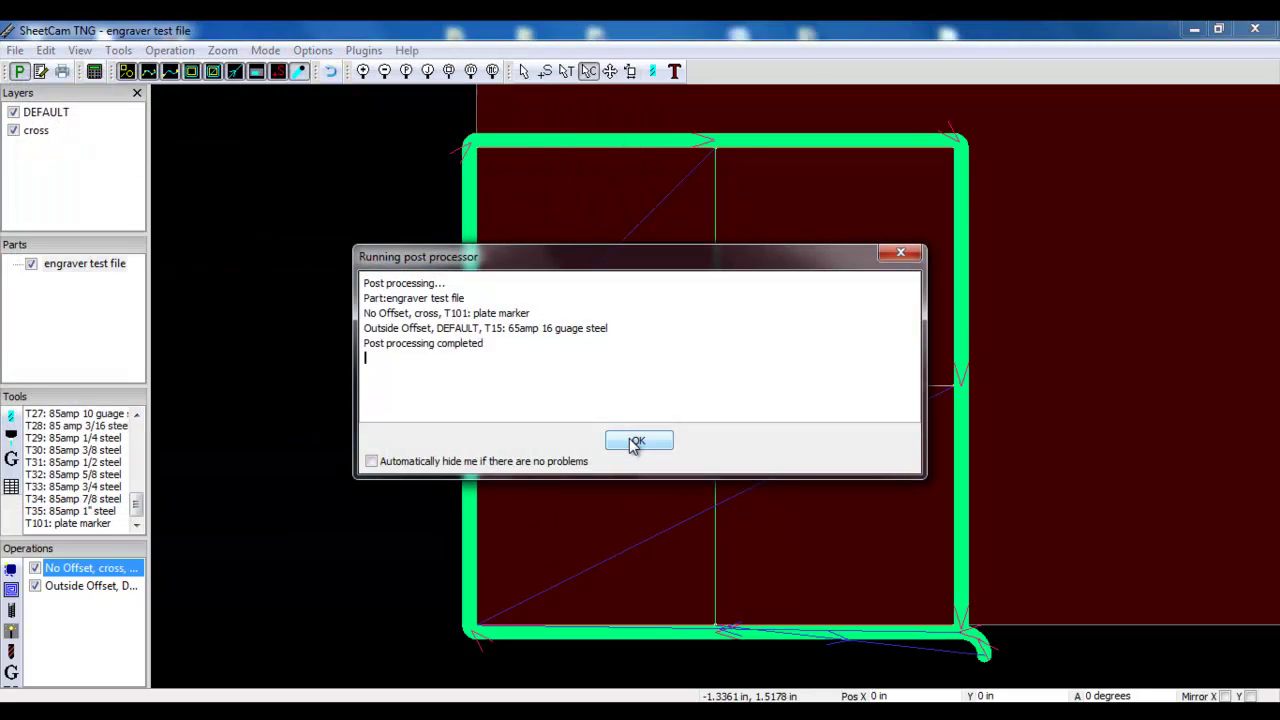
pyautogui.click(636, 443)
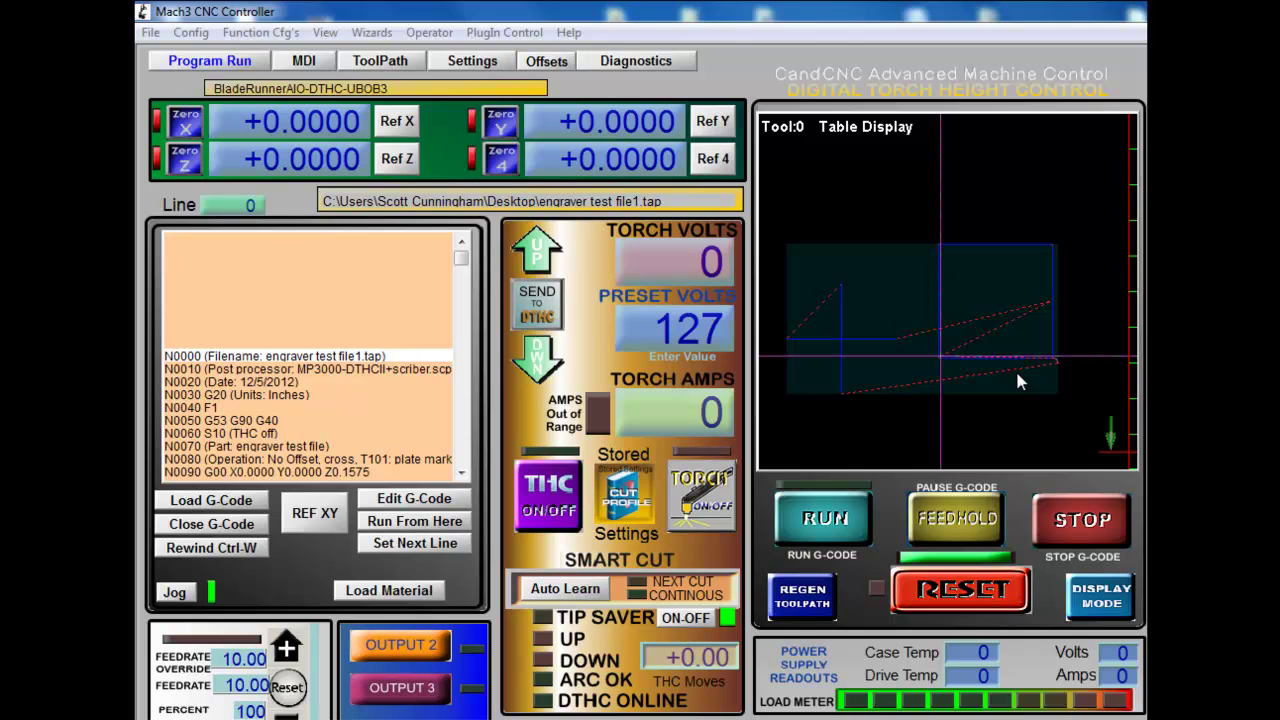
# Switch to Mach3 and run the loaded engraver test file1.tap program
pyautogui.click(826, 519)
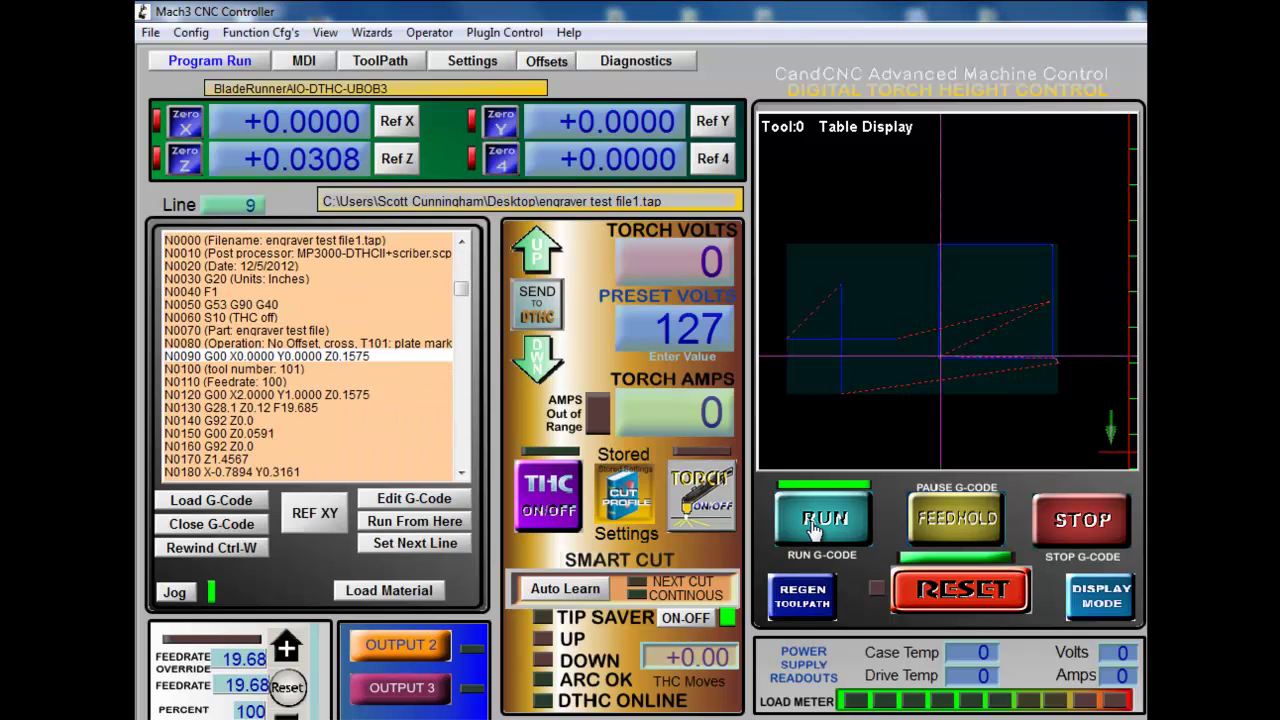